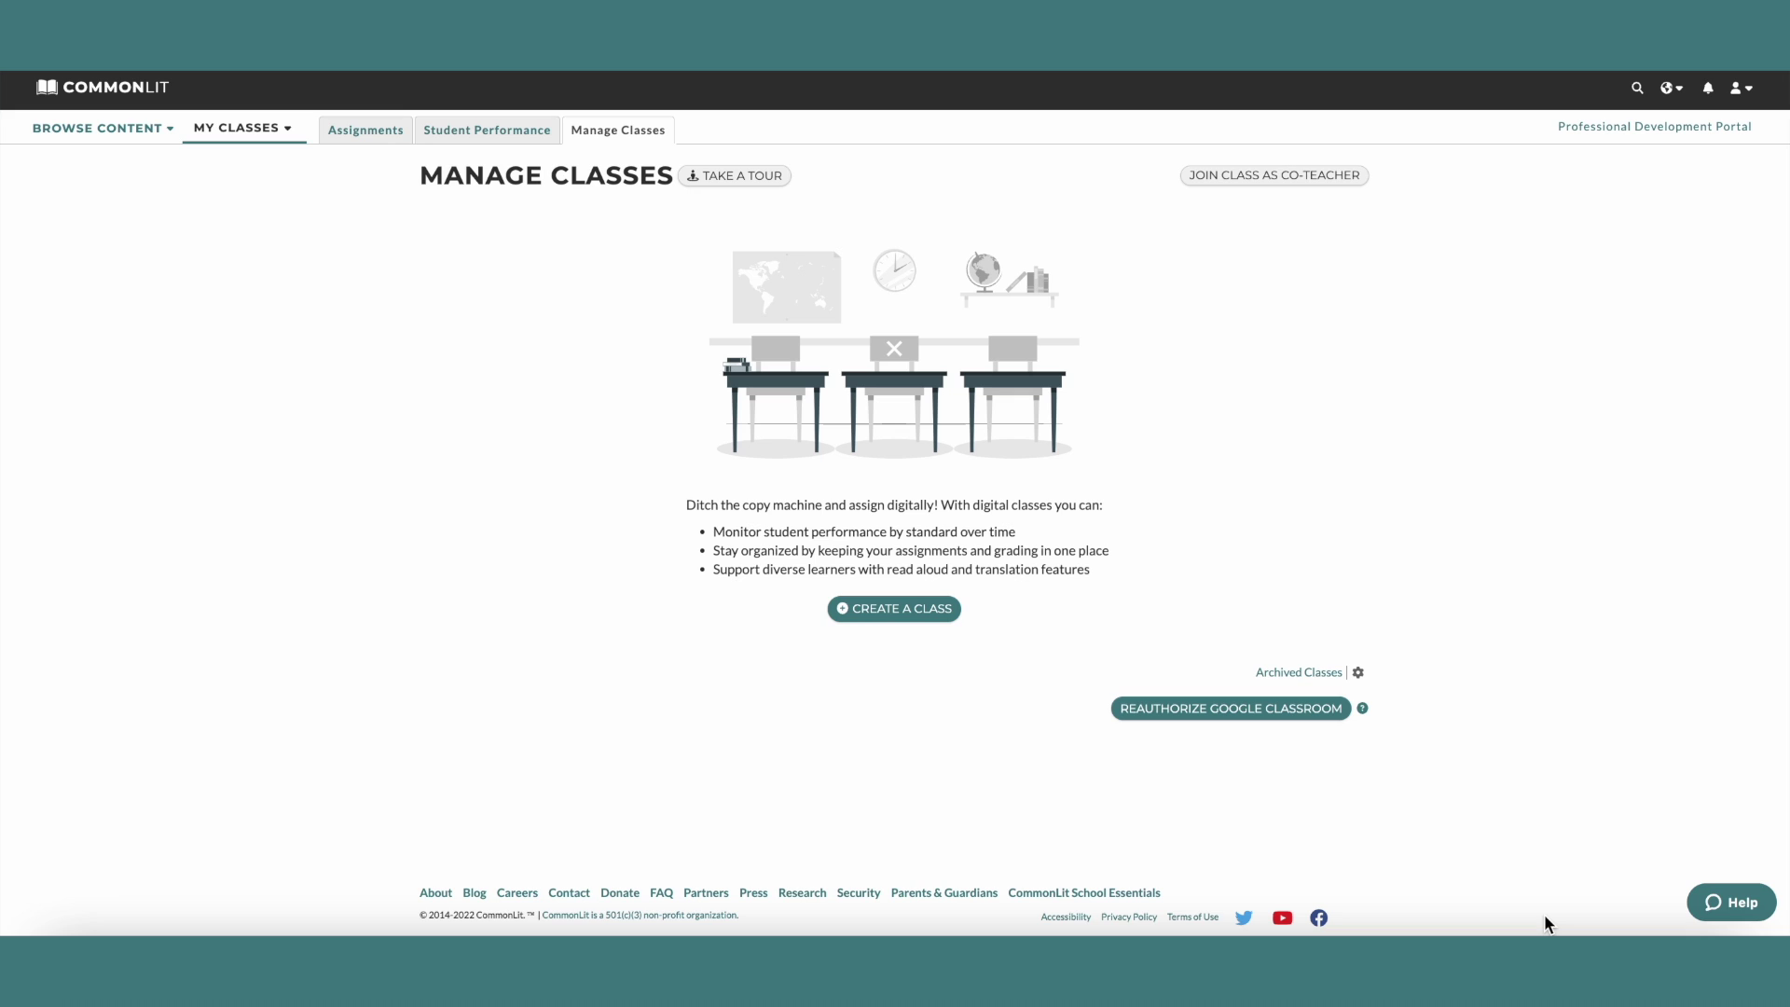
# - Manually create the class 'Cricket Reading and Writing Period 3' as 7th–8th grade ELA
pyautogui.click(909, 623)
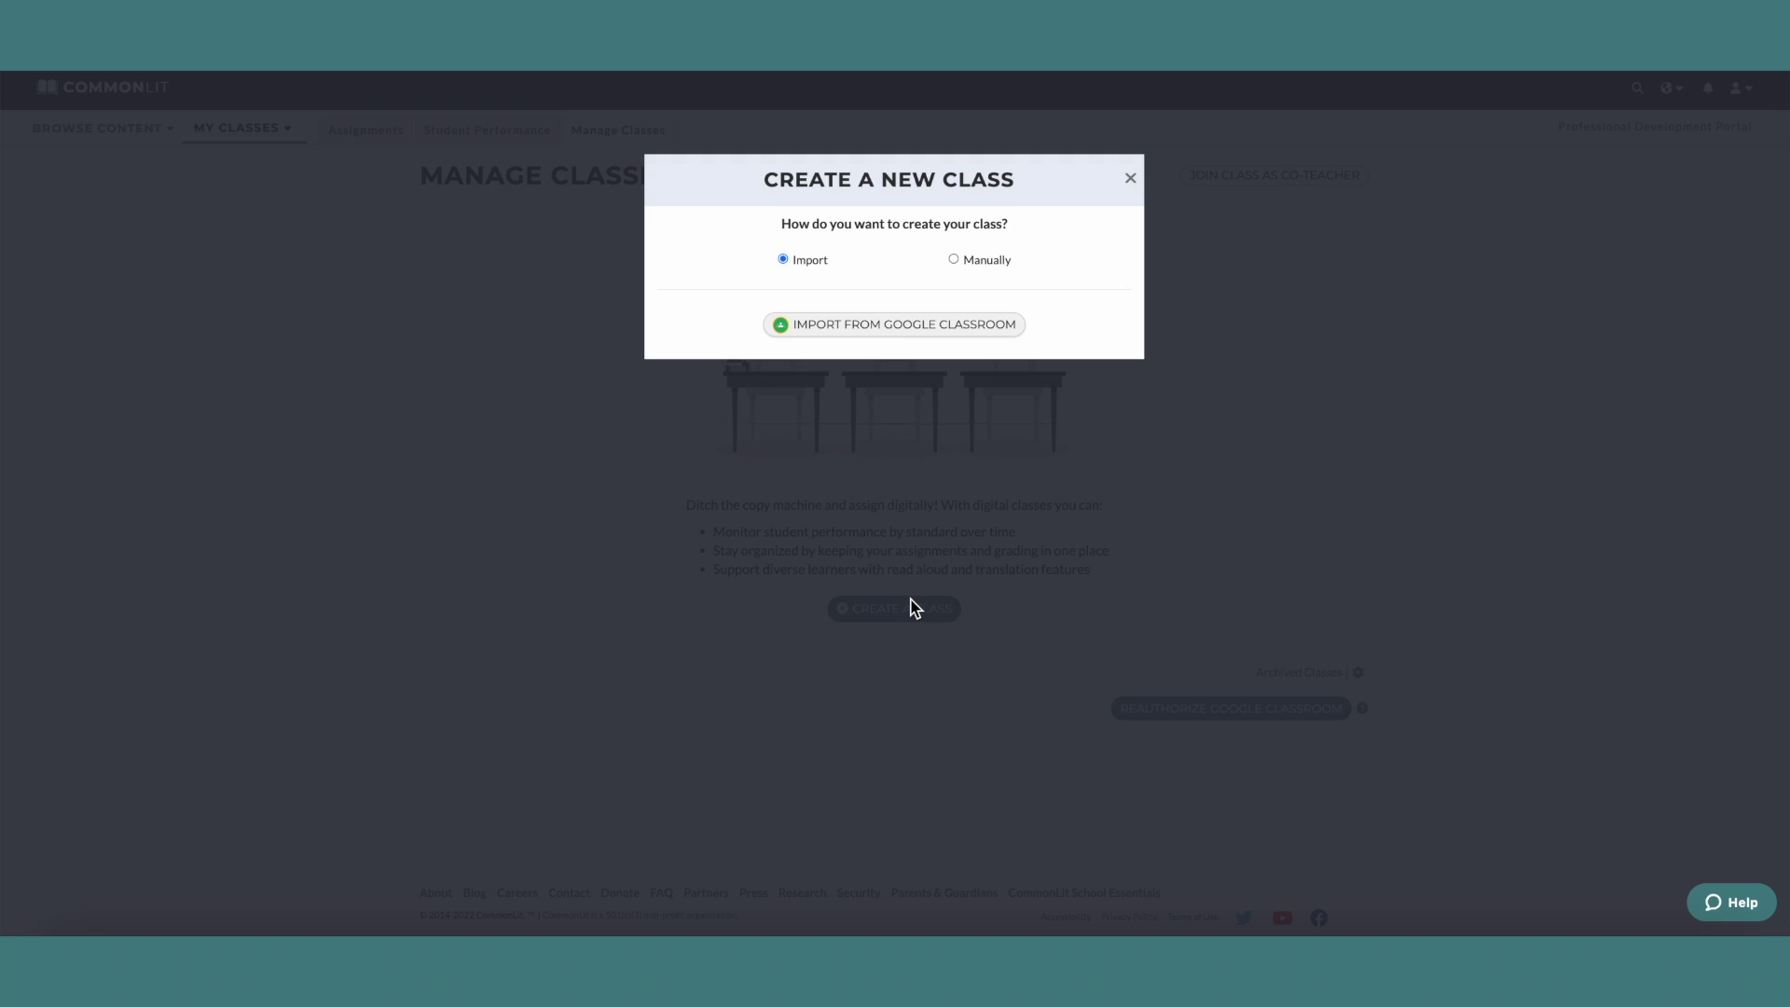
pyautogui.click(952, 260)
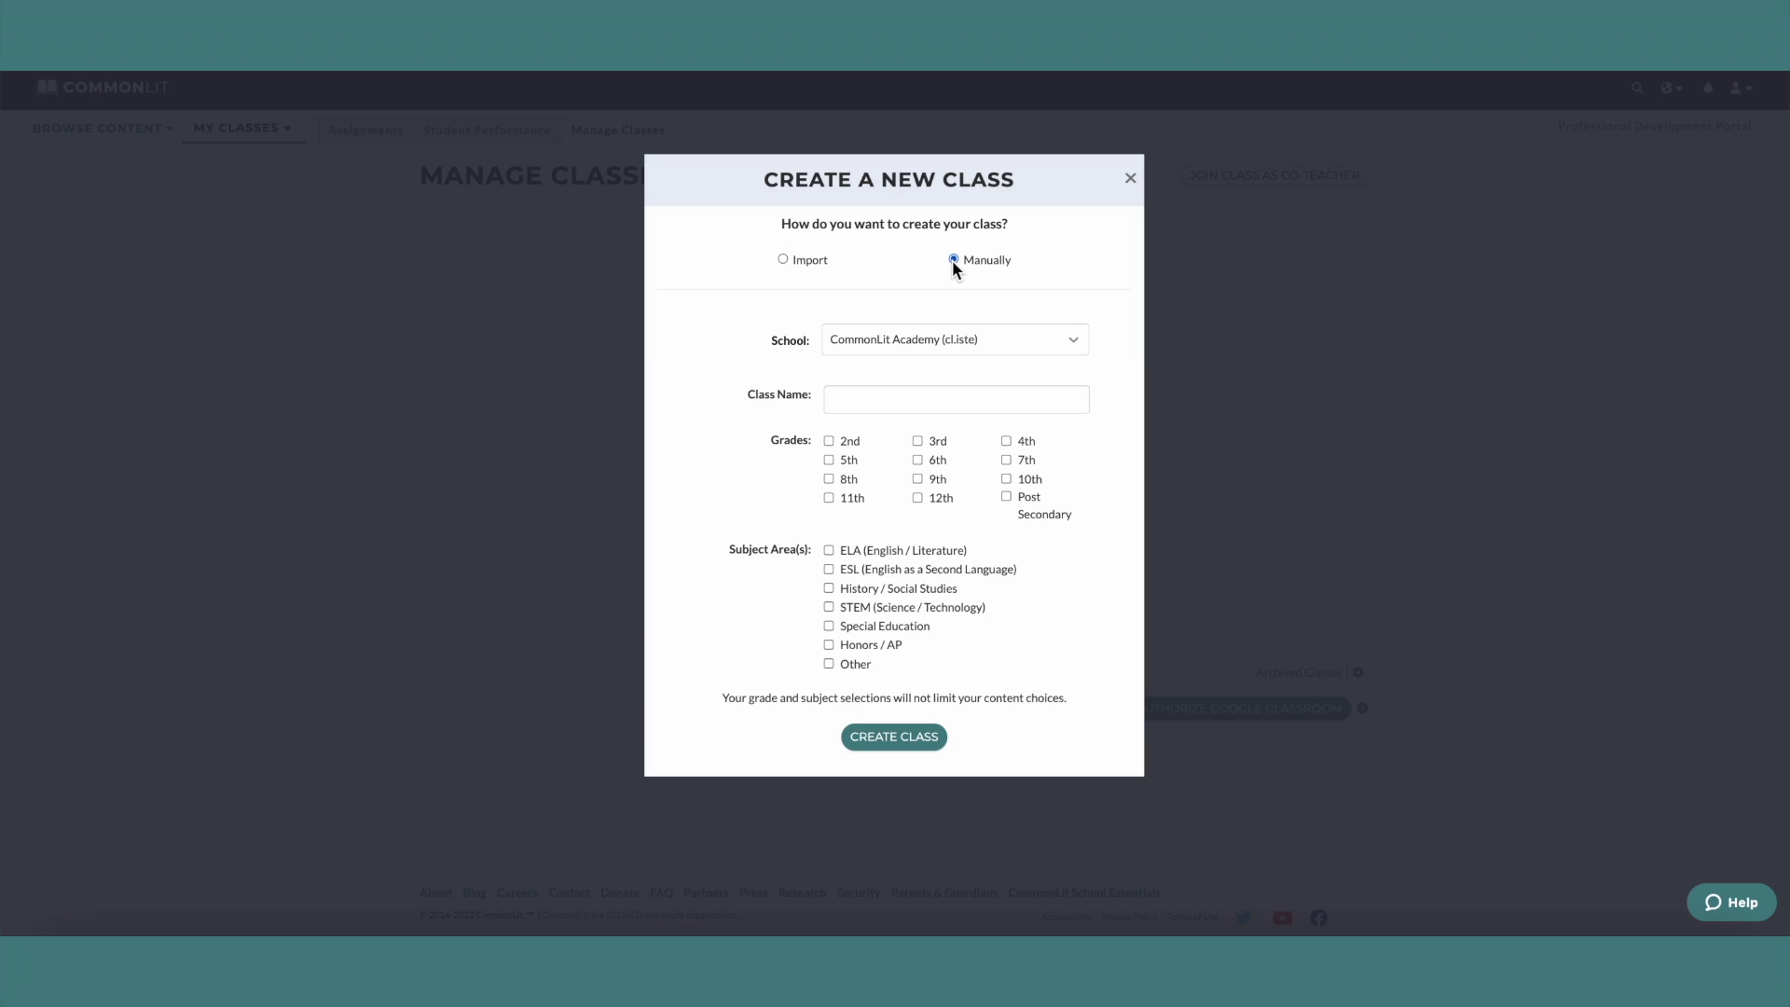
pyautogui.click(912, 399)
pyautogui.write('Cricket Reading and Writing Period')
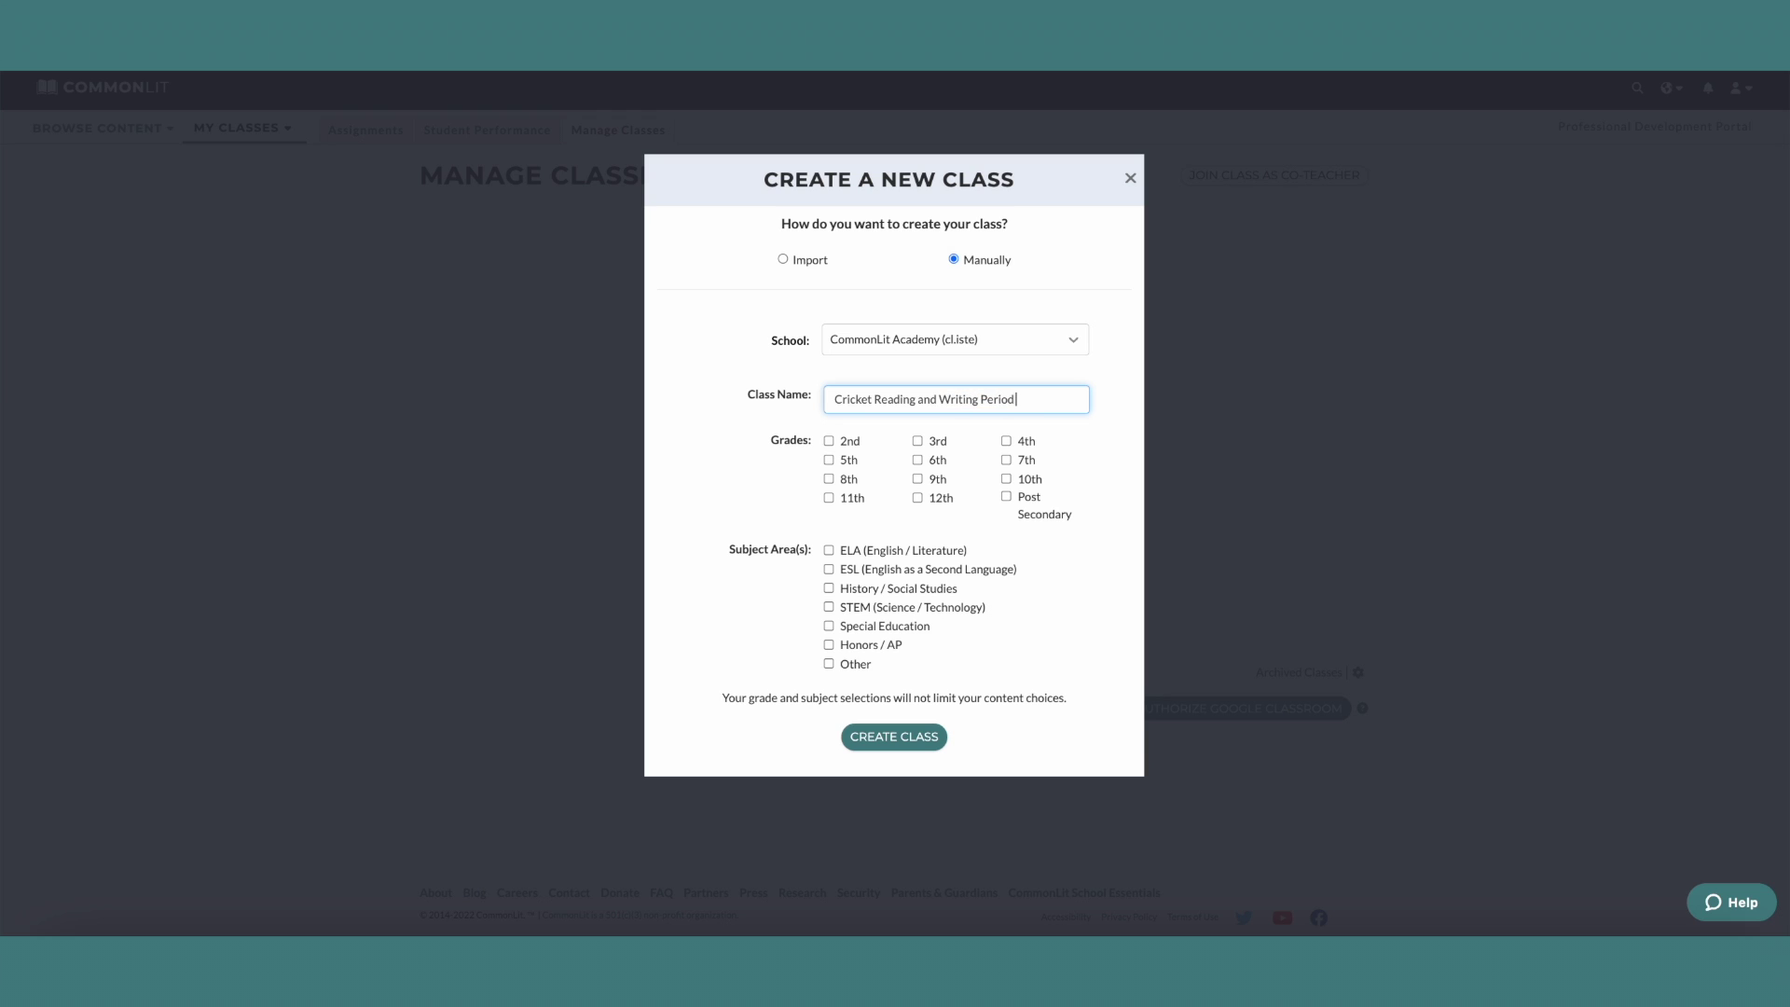
pyautogui.write(' 3')
pyautogui.click(1006, 460)
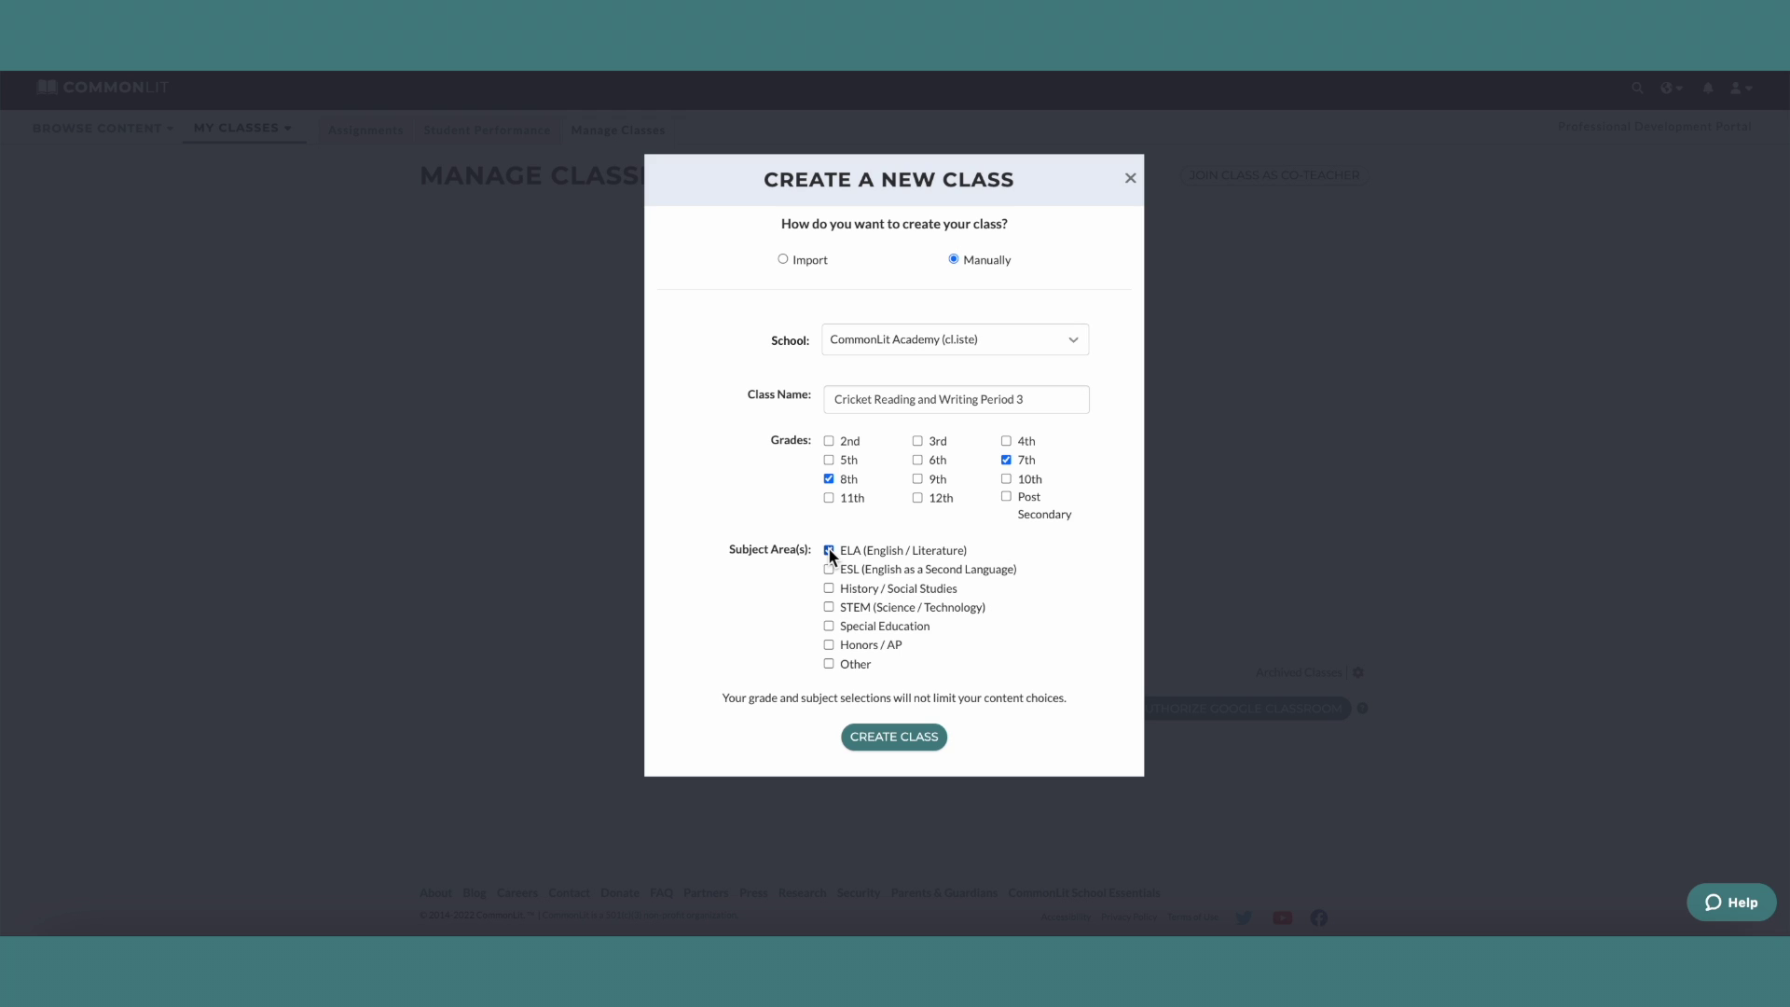
pyautogui.click(883, 738)
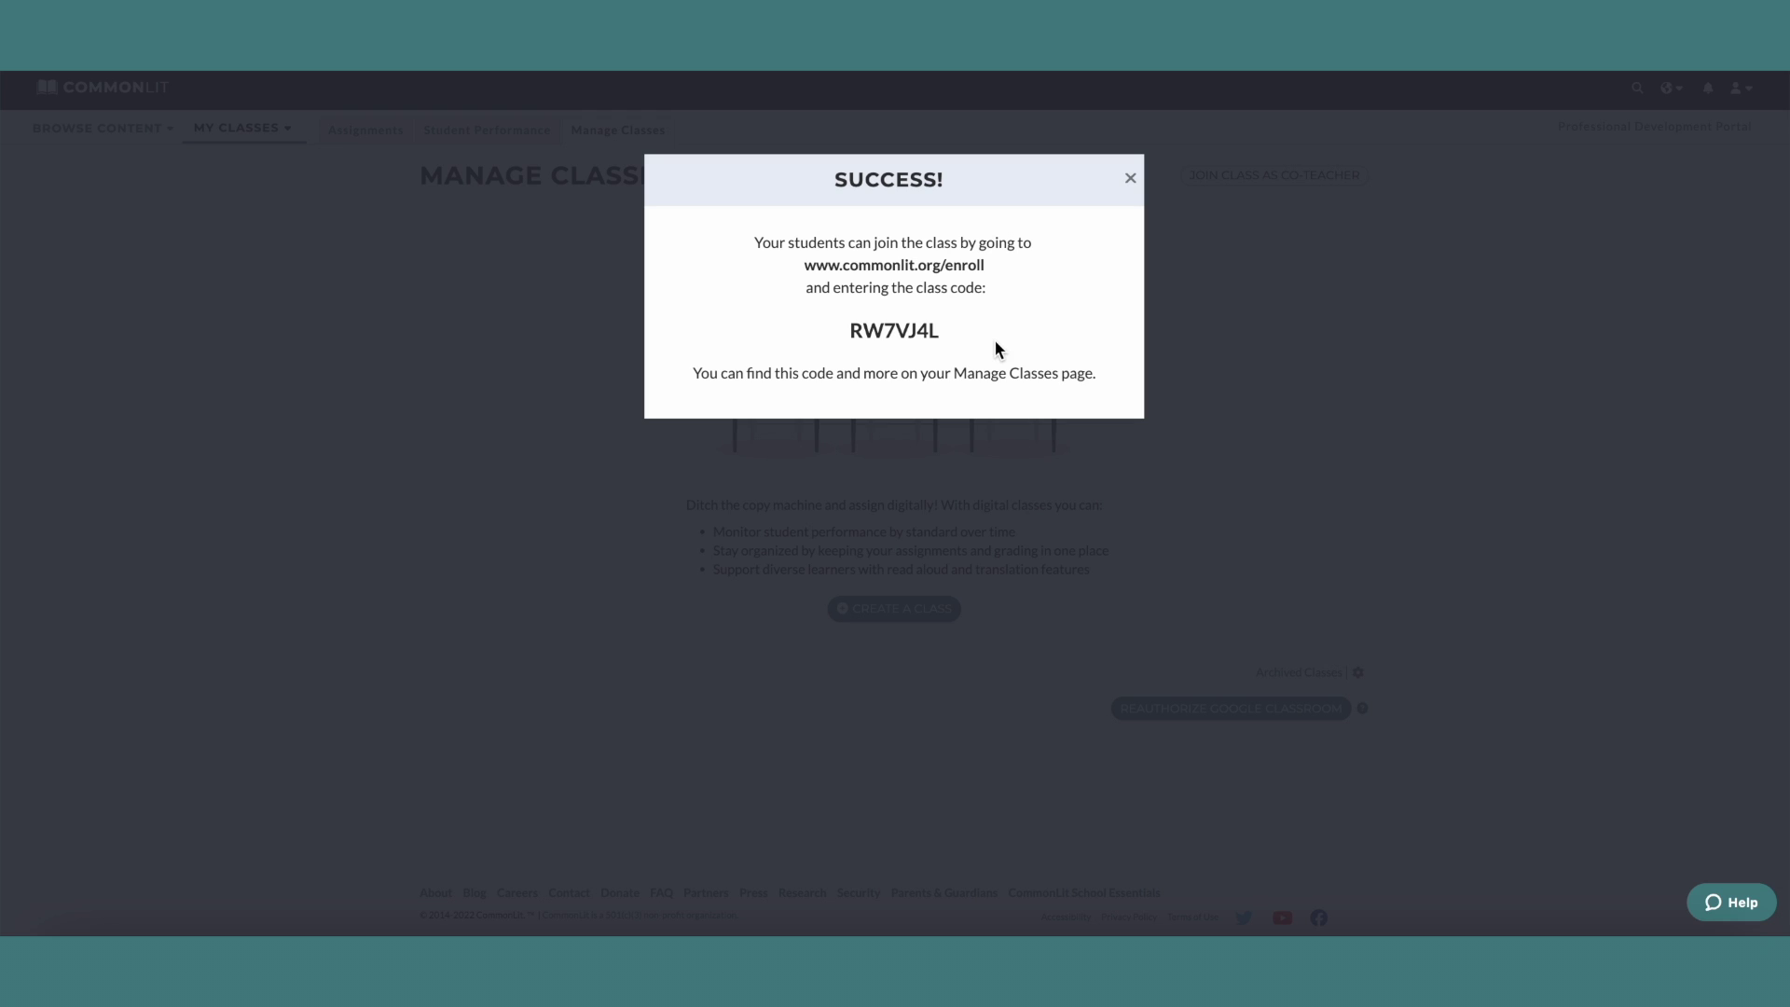
# - Dismiss the success message, then review and close the Add students join instructions
pyautogui.click(1130, 179)
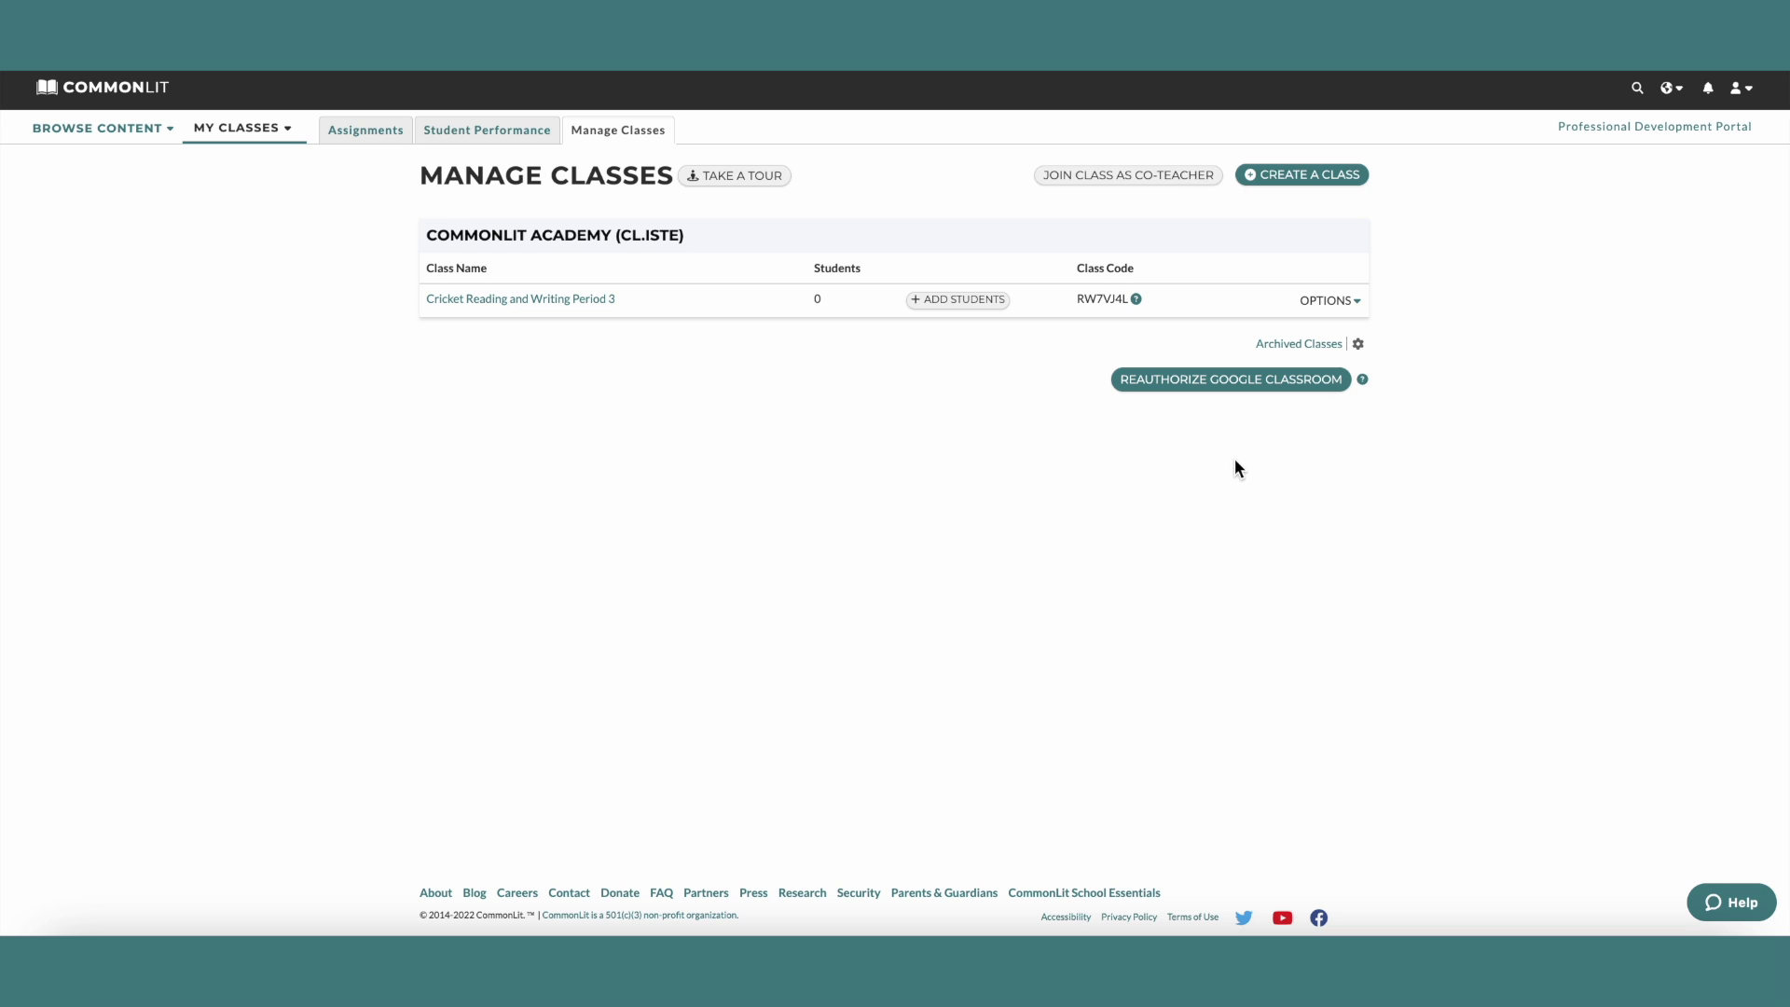
pyautogui.click(1331, 302)
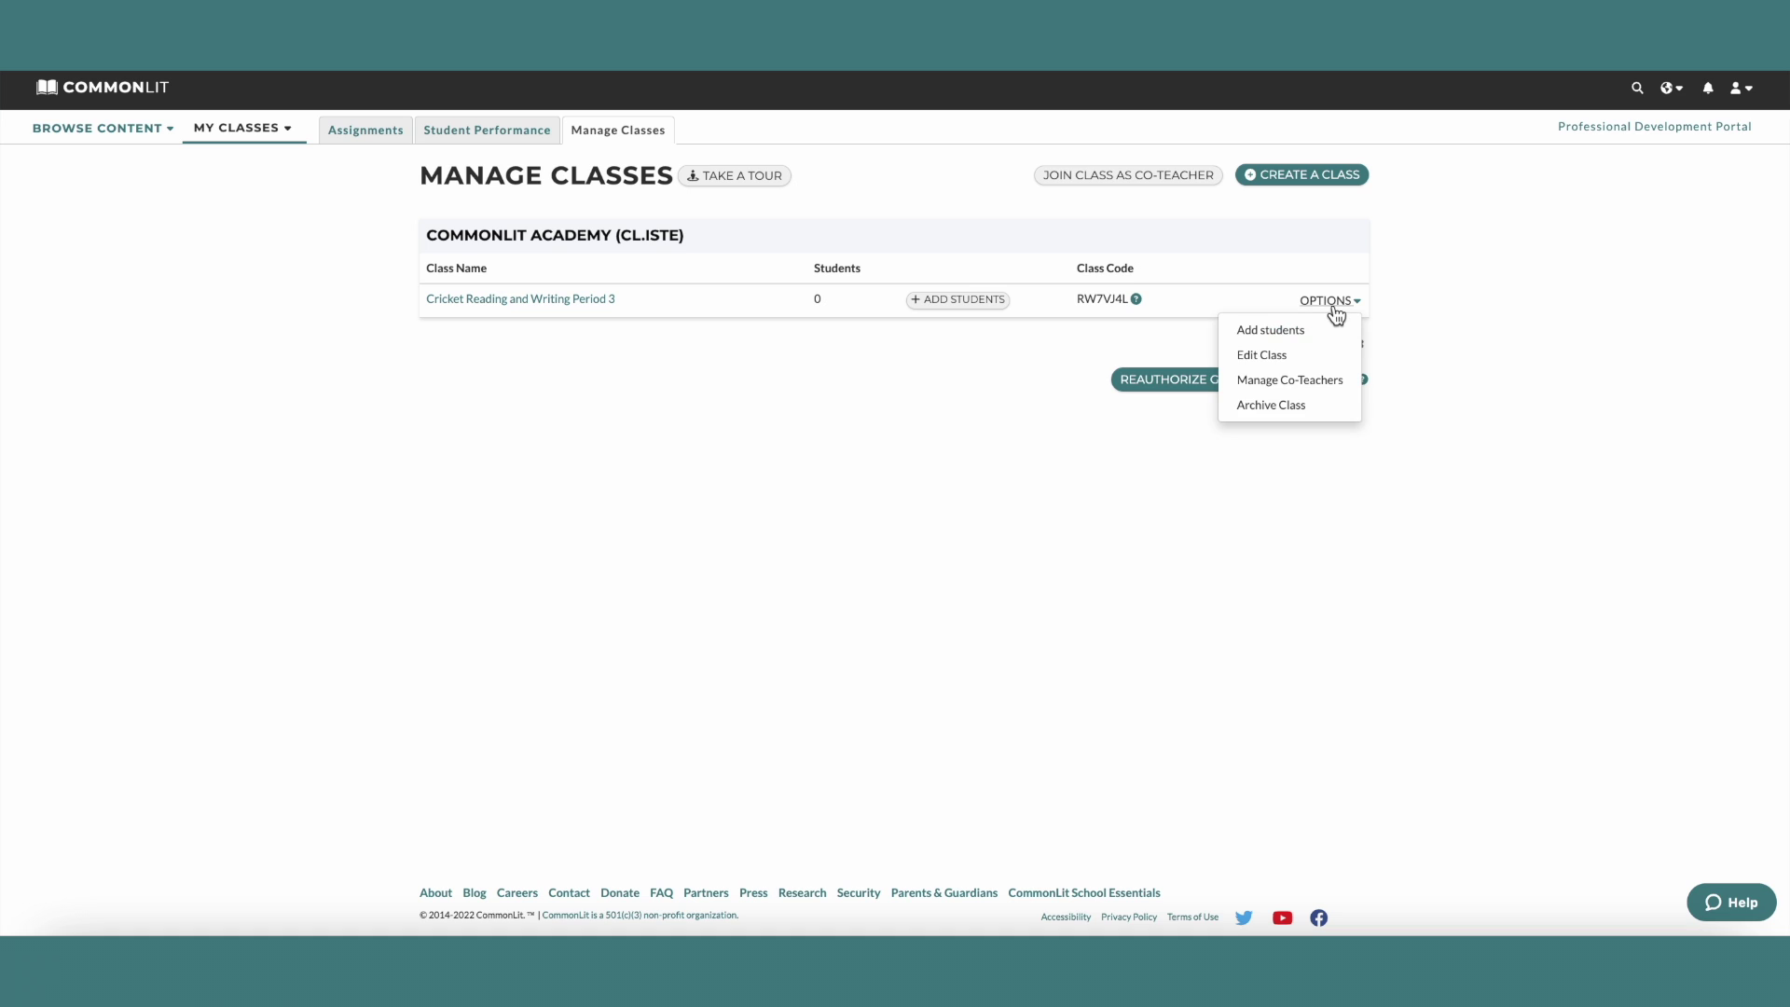
pyautogui.click(1291, 335)
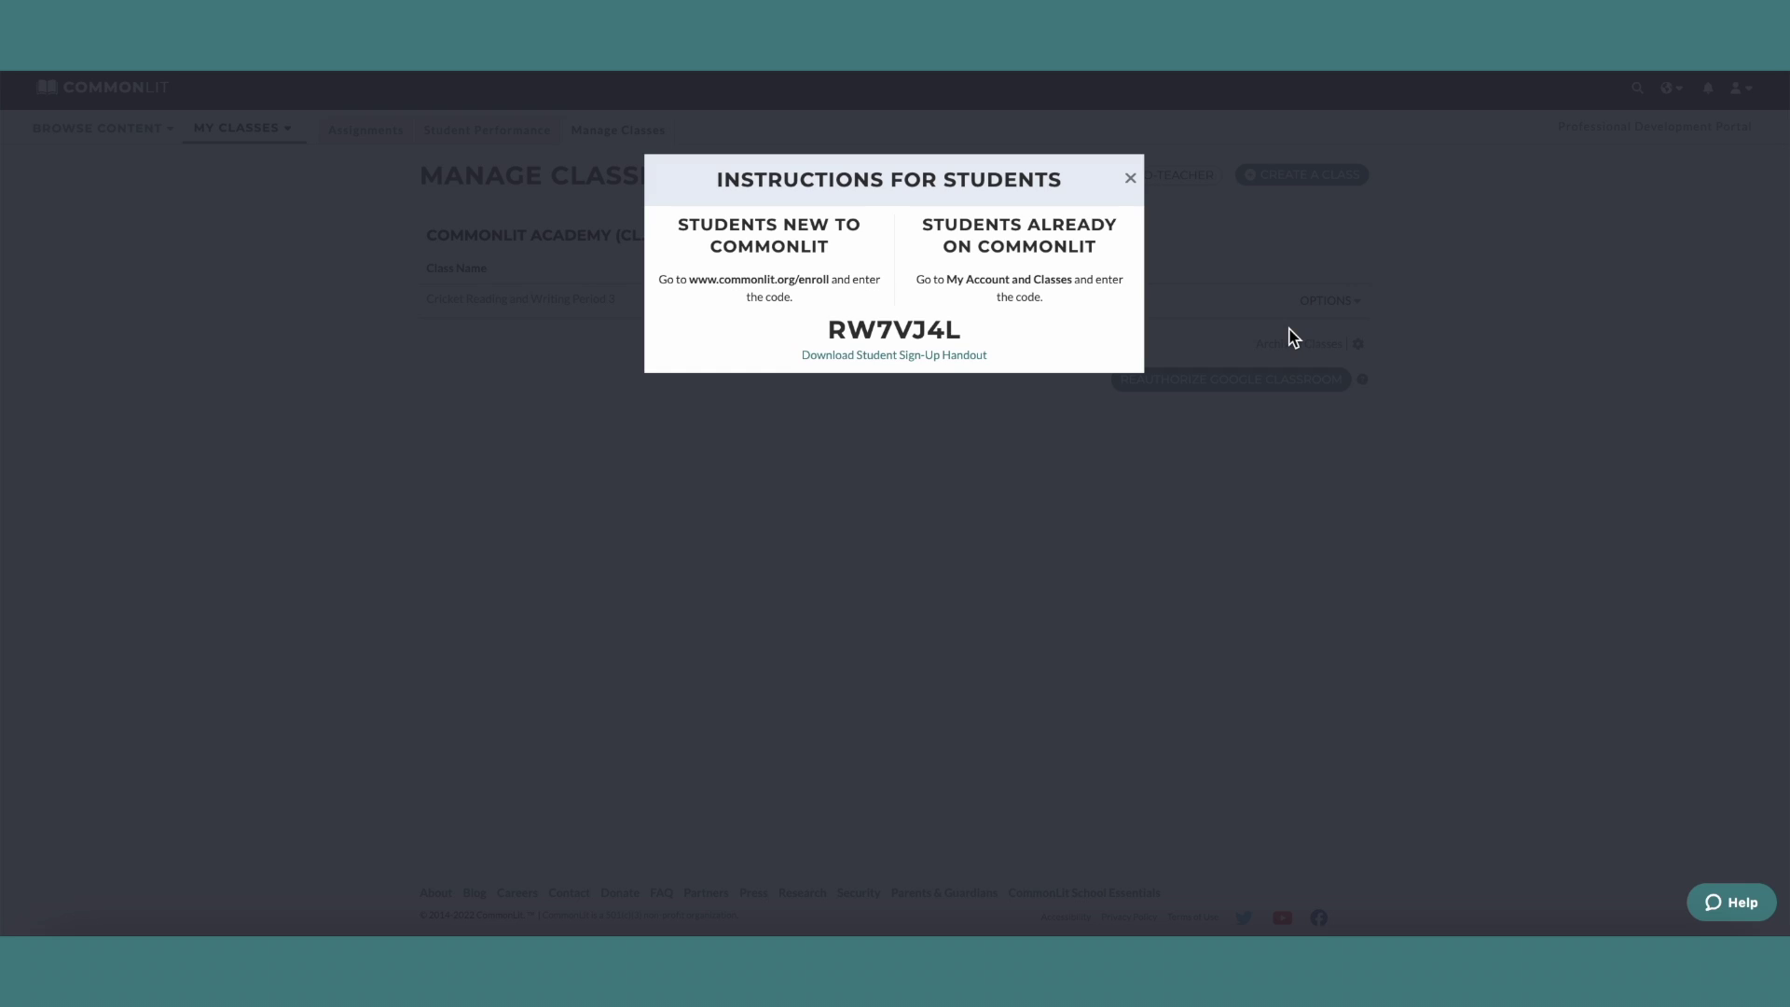
pyautogui.click(1130, 178)
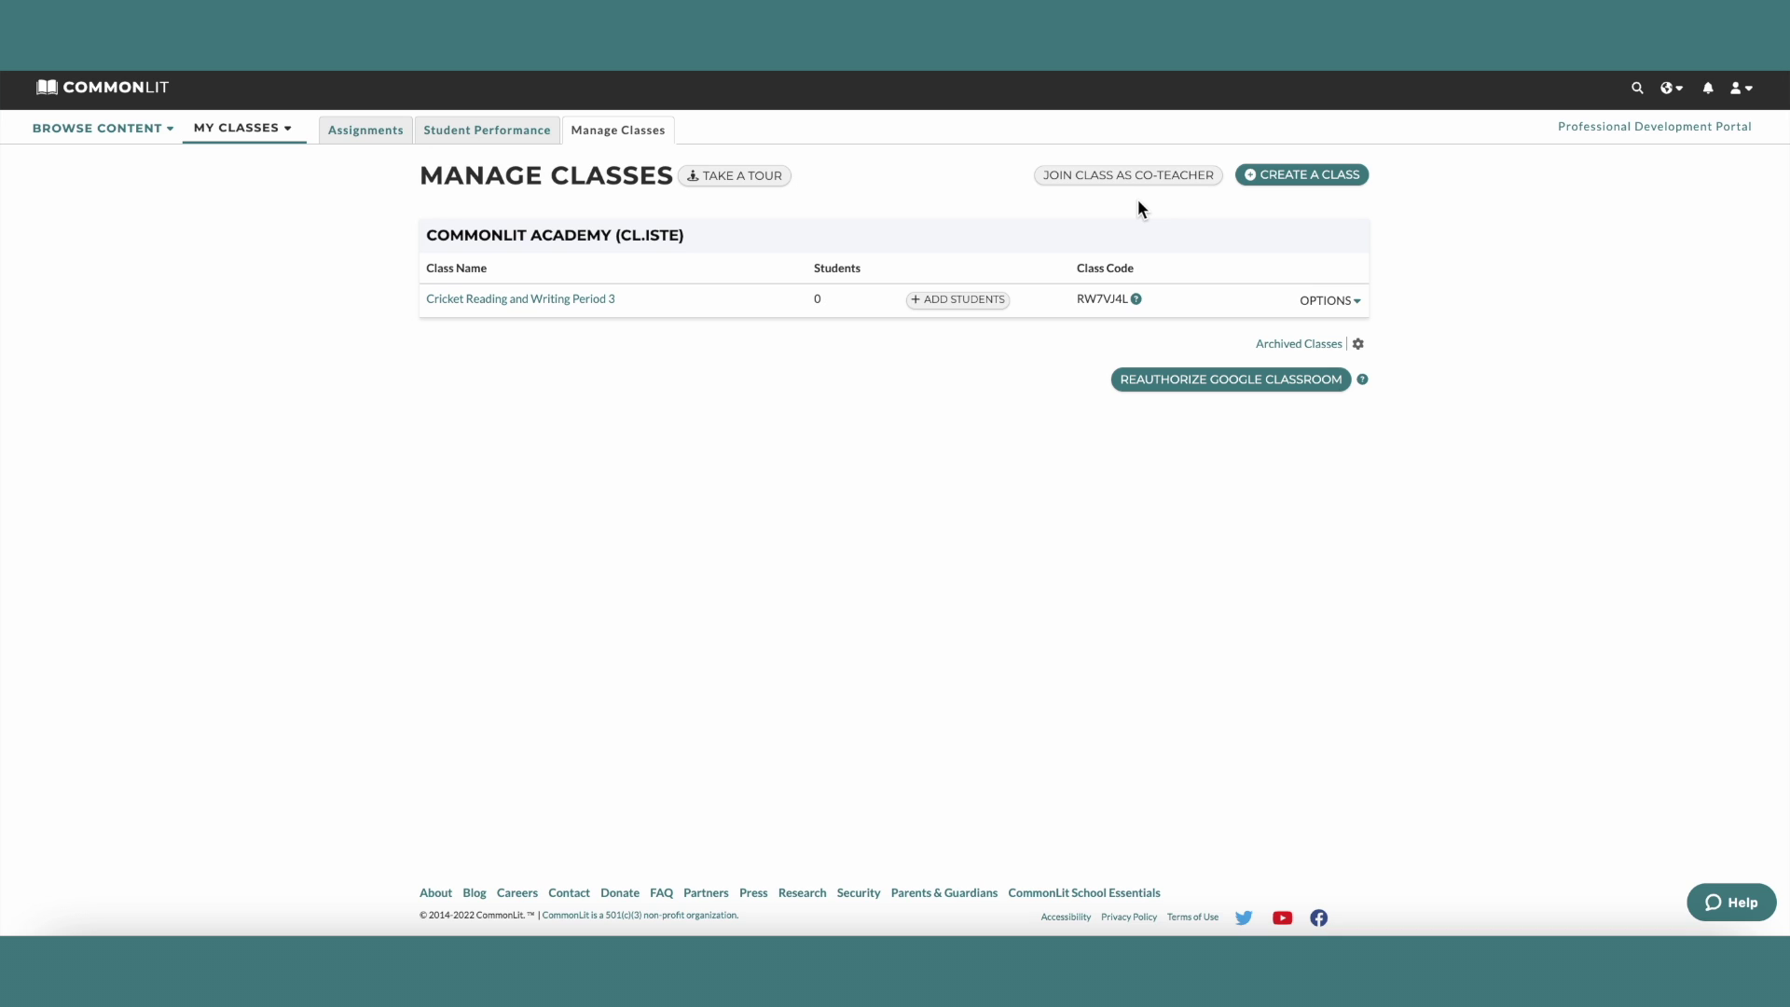
# - Select 'AP Lit - Period 6' for import from Google Classroom
pyautogui.click(1265, 177)
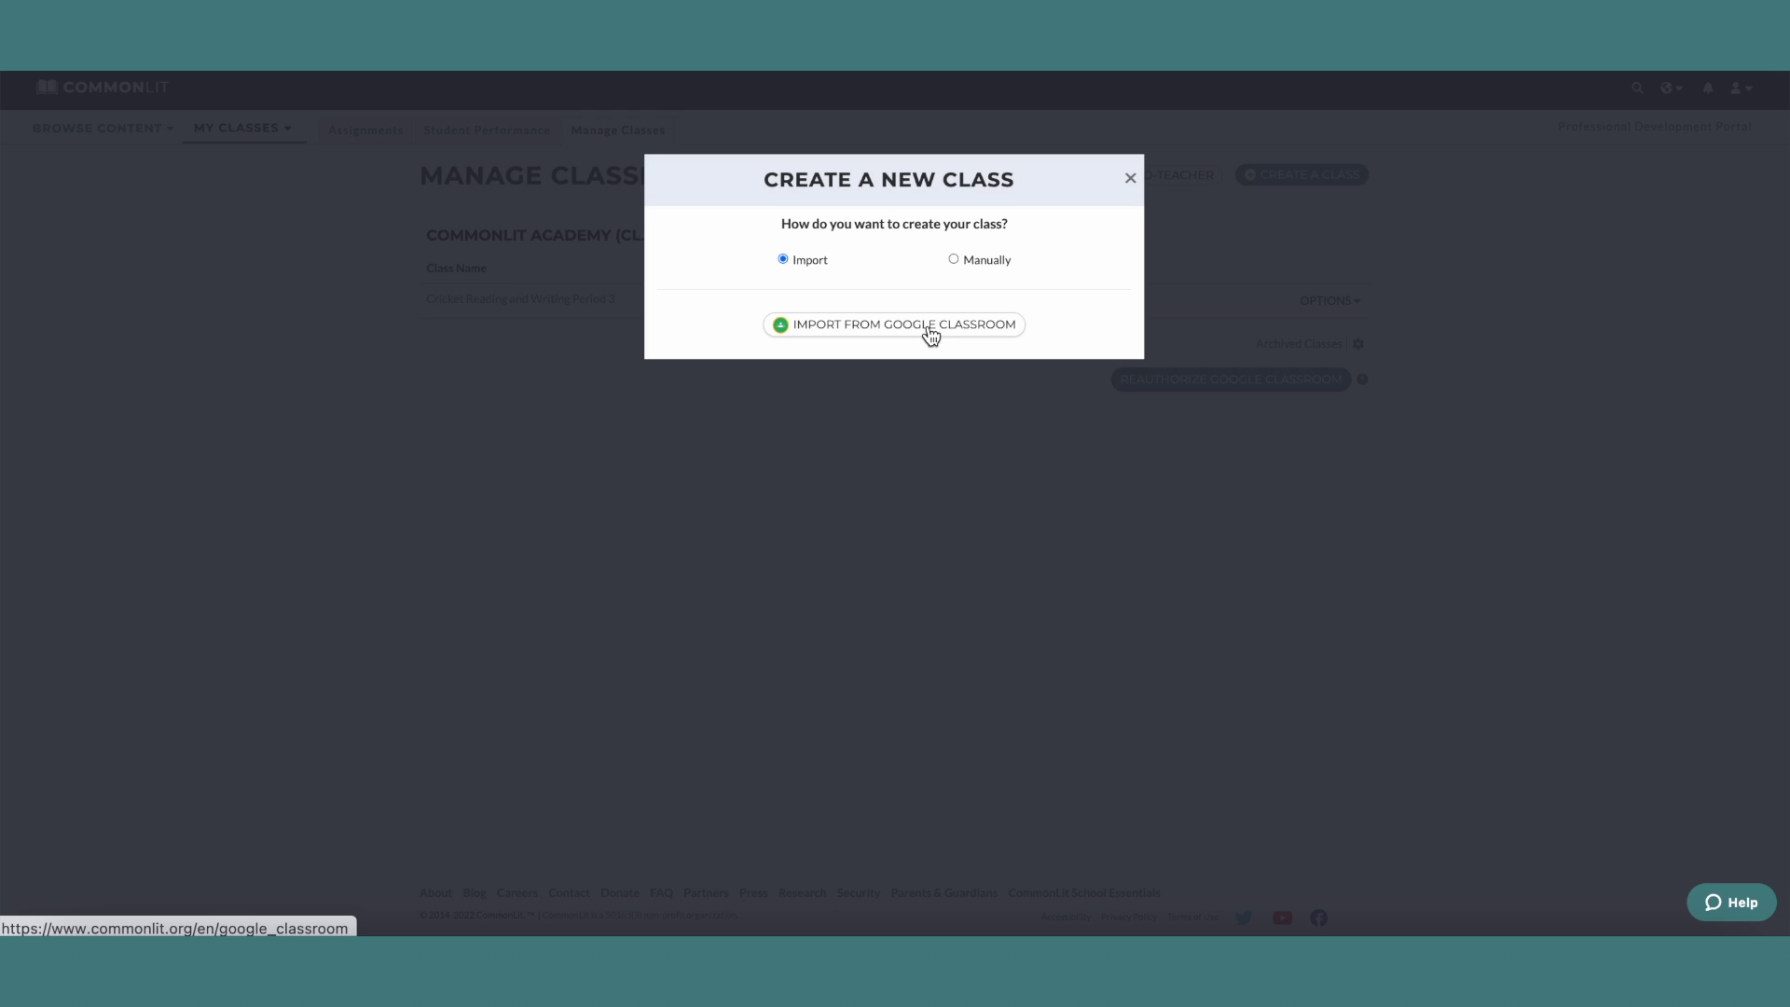
pyautogui.click(930, 328)
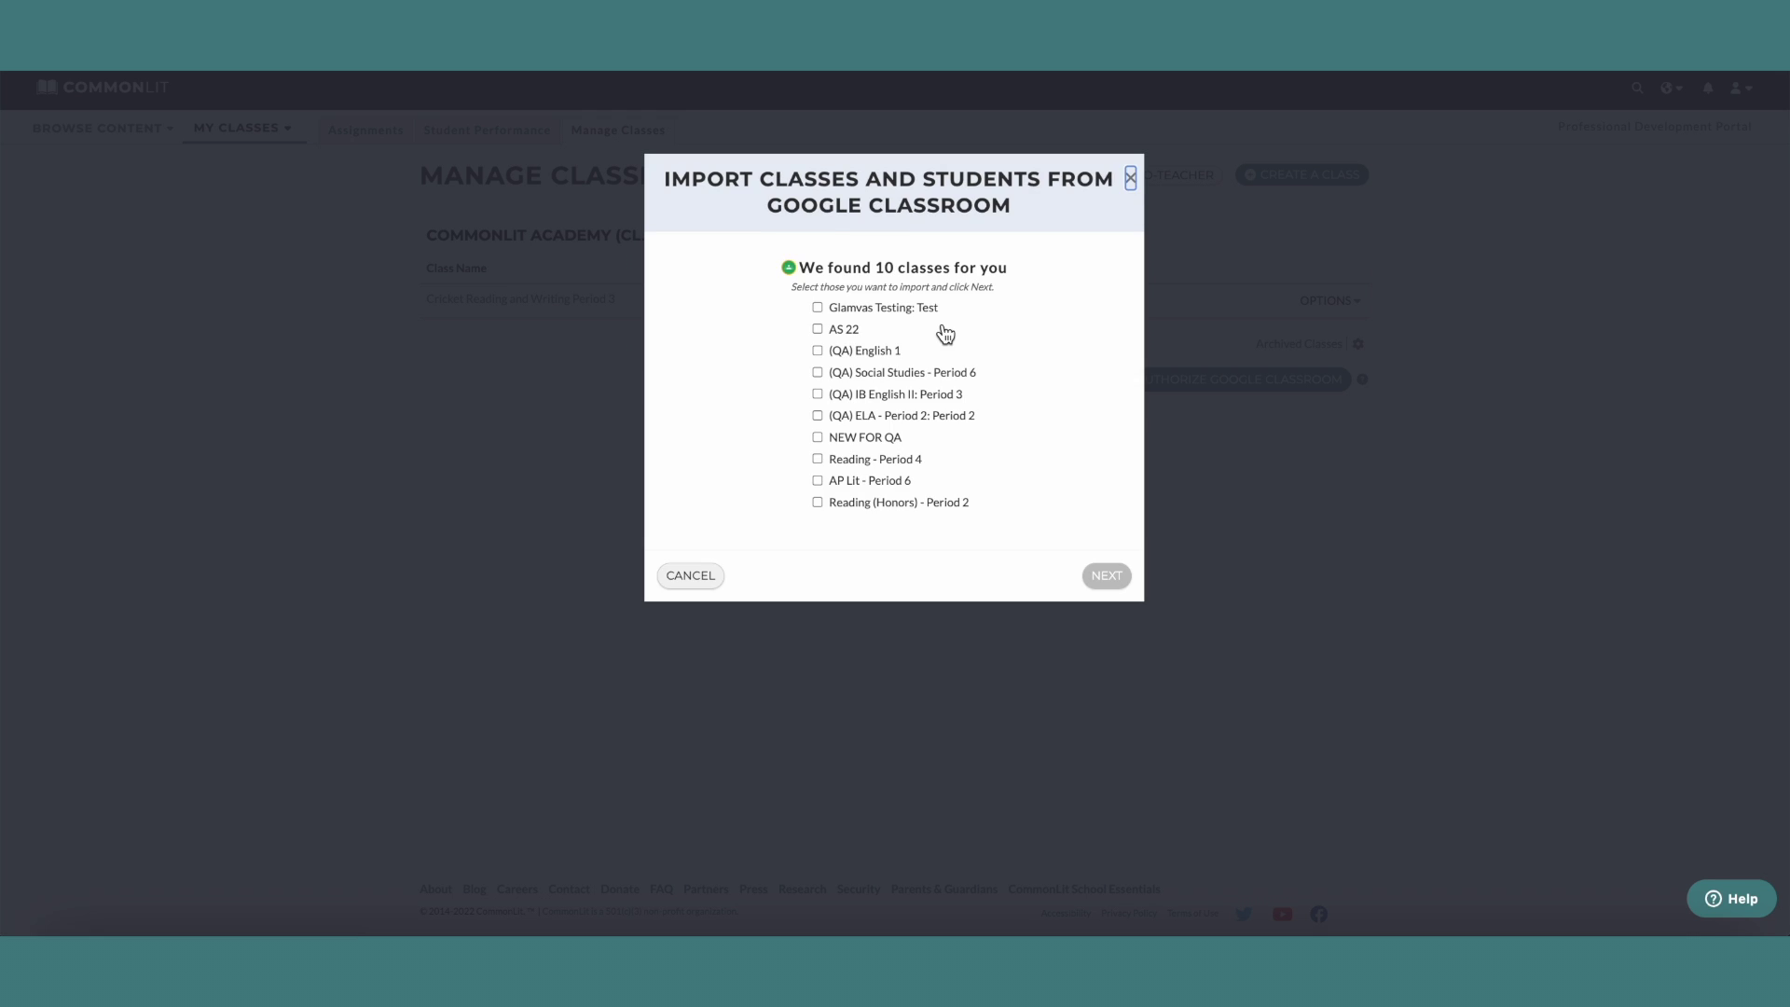
pyautogui.click(817, 480)
pyautogui.click(1100, 578)
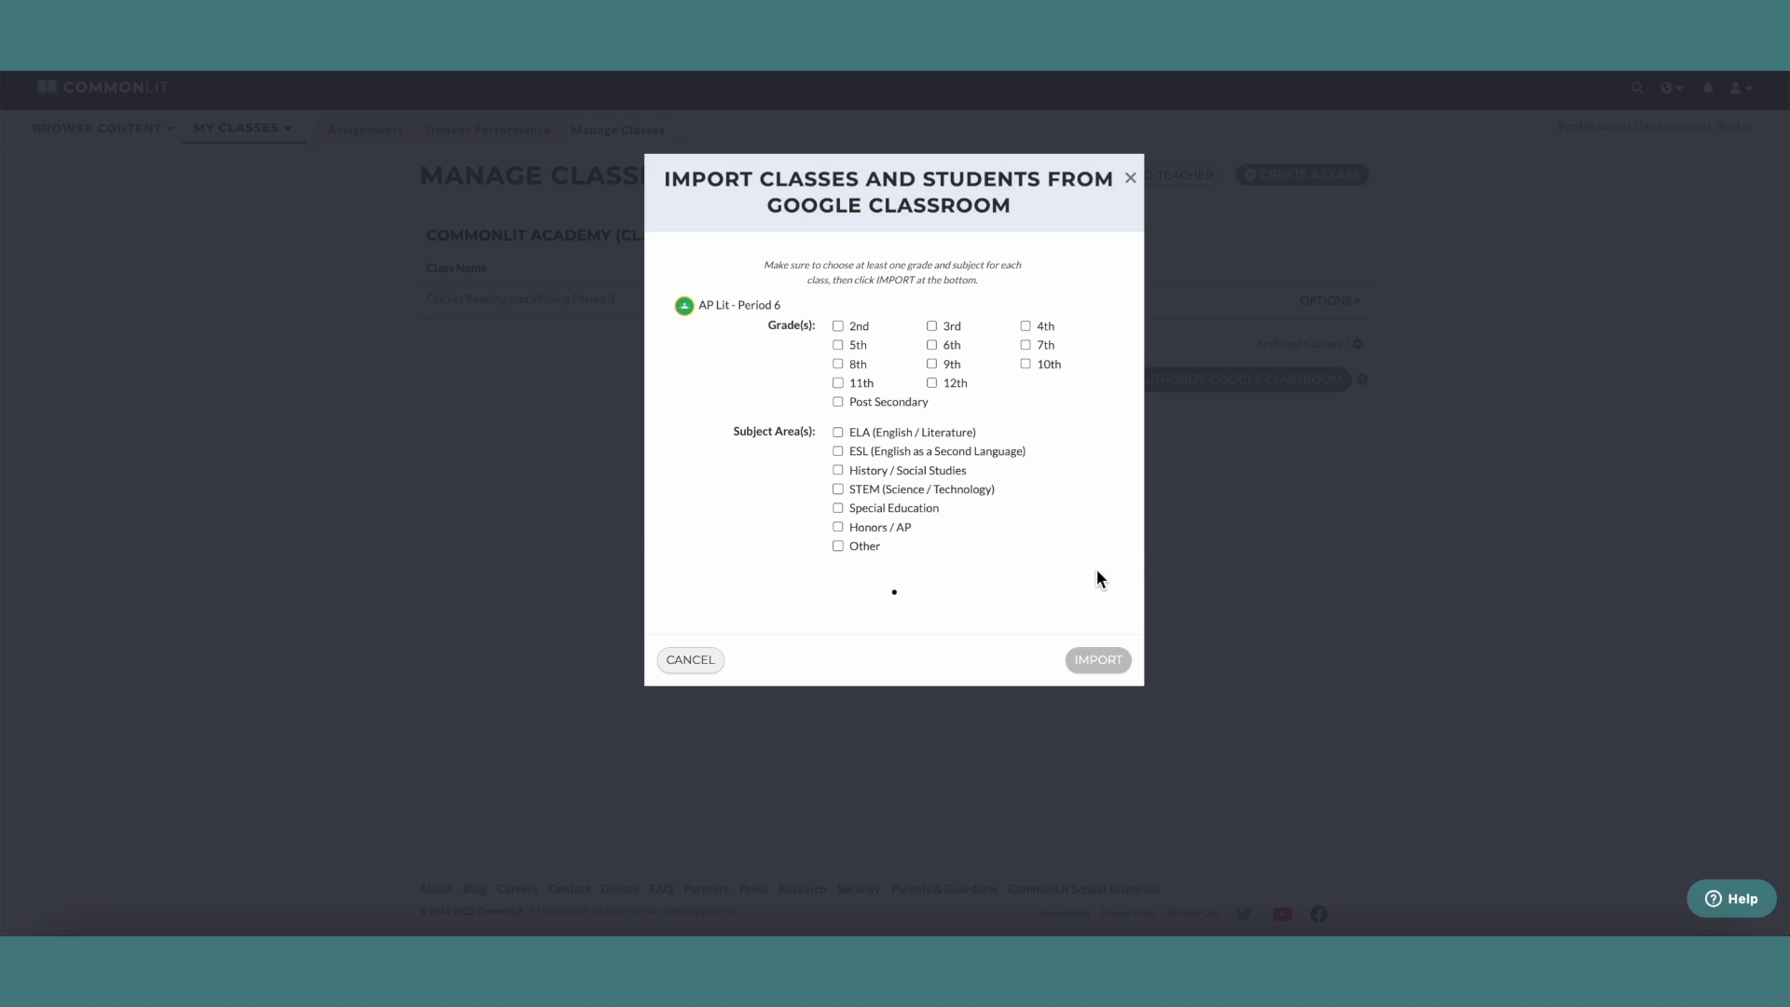
# - Set AP Lit - Period 6 to ELA, 7th and 8th grade, and import it
pyautogui.click(837, 432)
pyautogui.click(1026, 345)
pyautogui.click(853, 367)
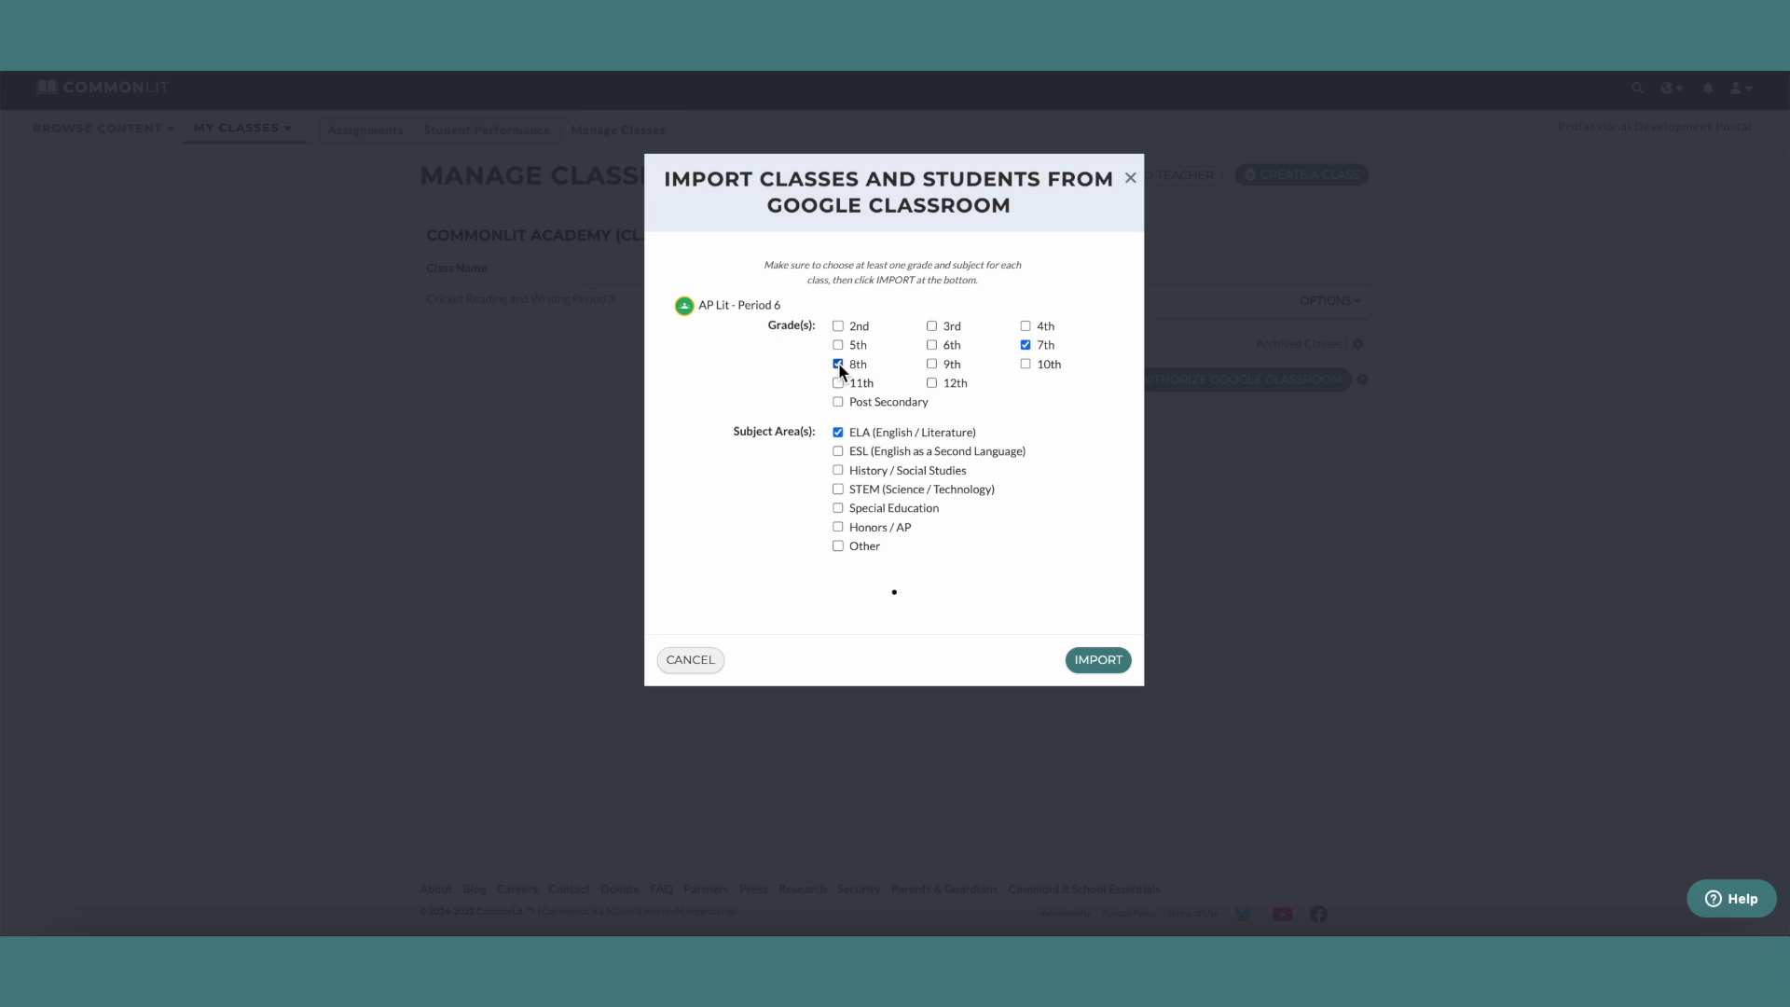
pyautogui.click(1101, 660)
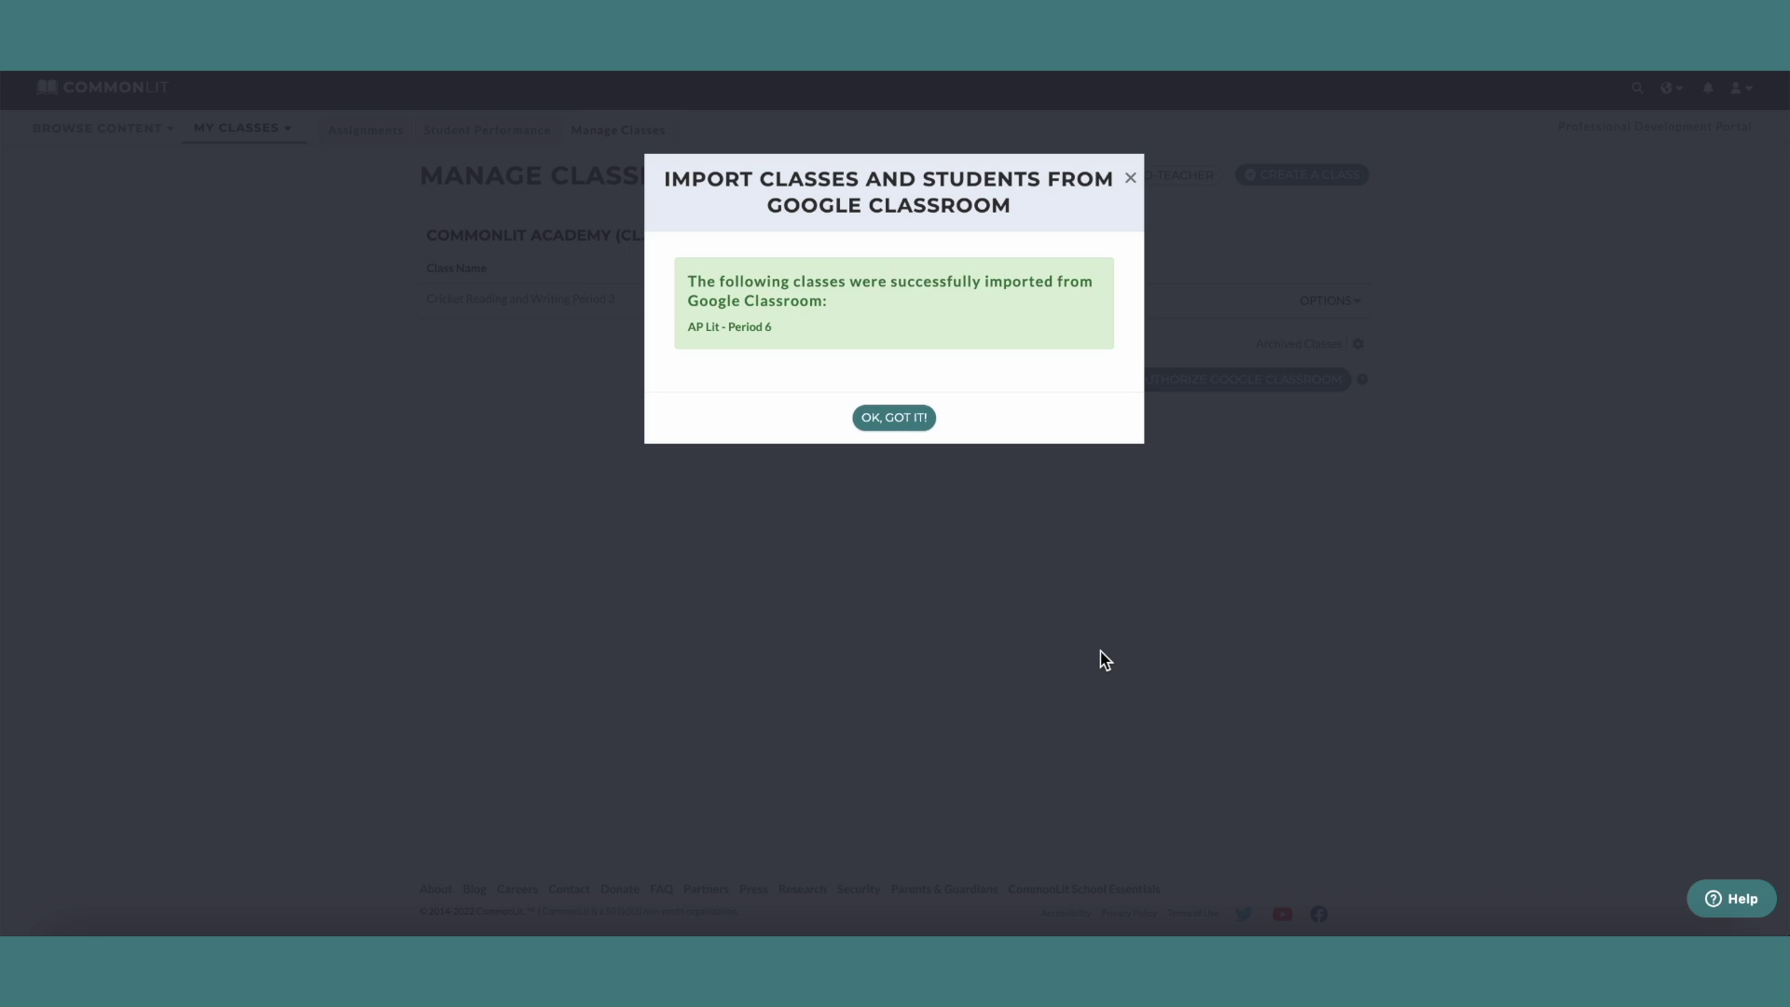
# - Acknowledge the import and close the dialog, returning to the class list
pyautogui.click(891, 424)
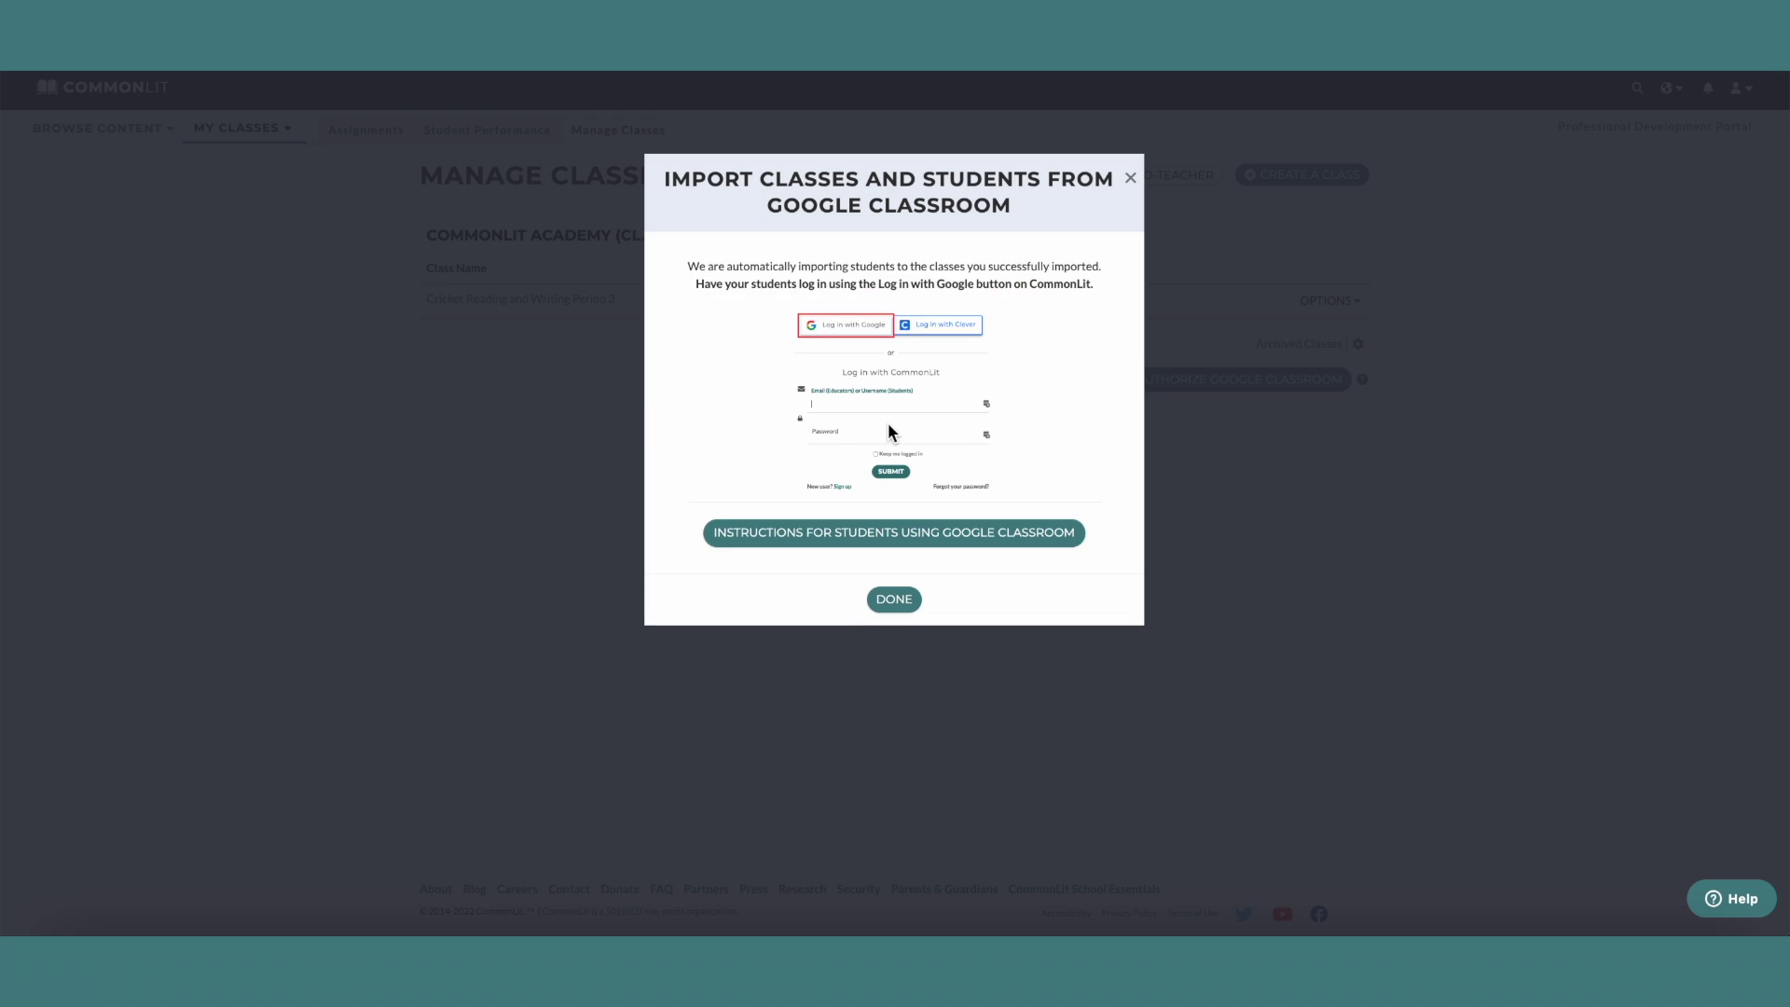
pyautogui.click(894, 600)
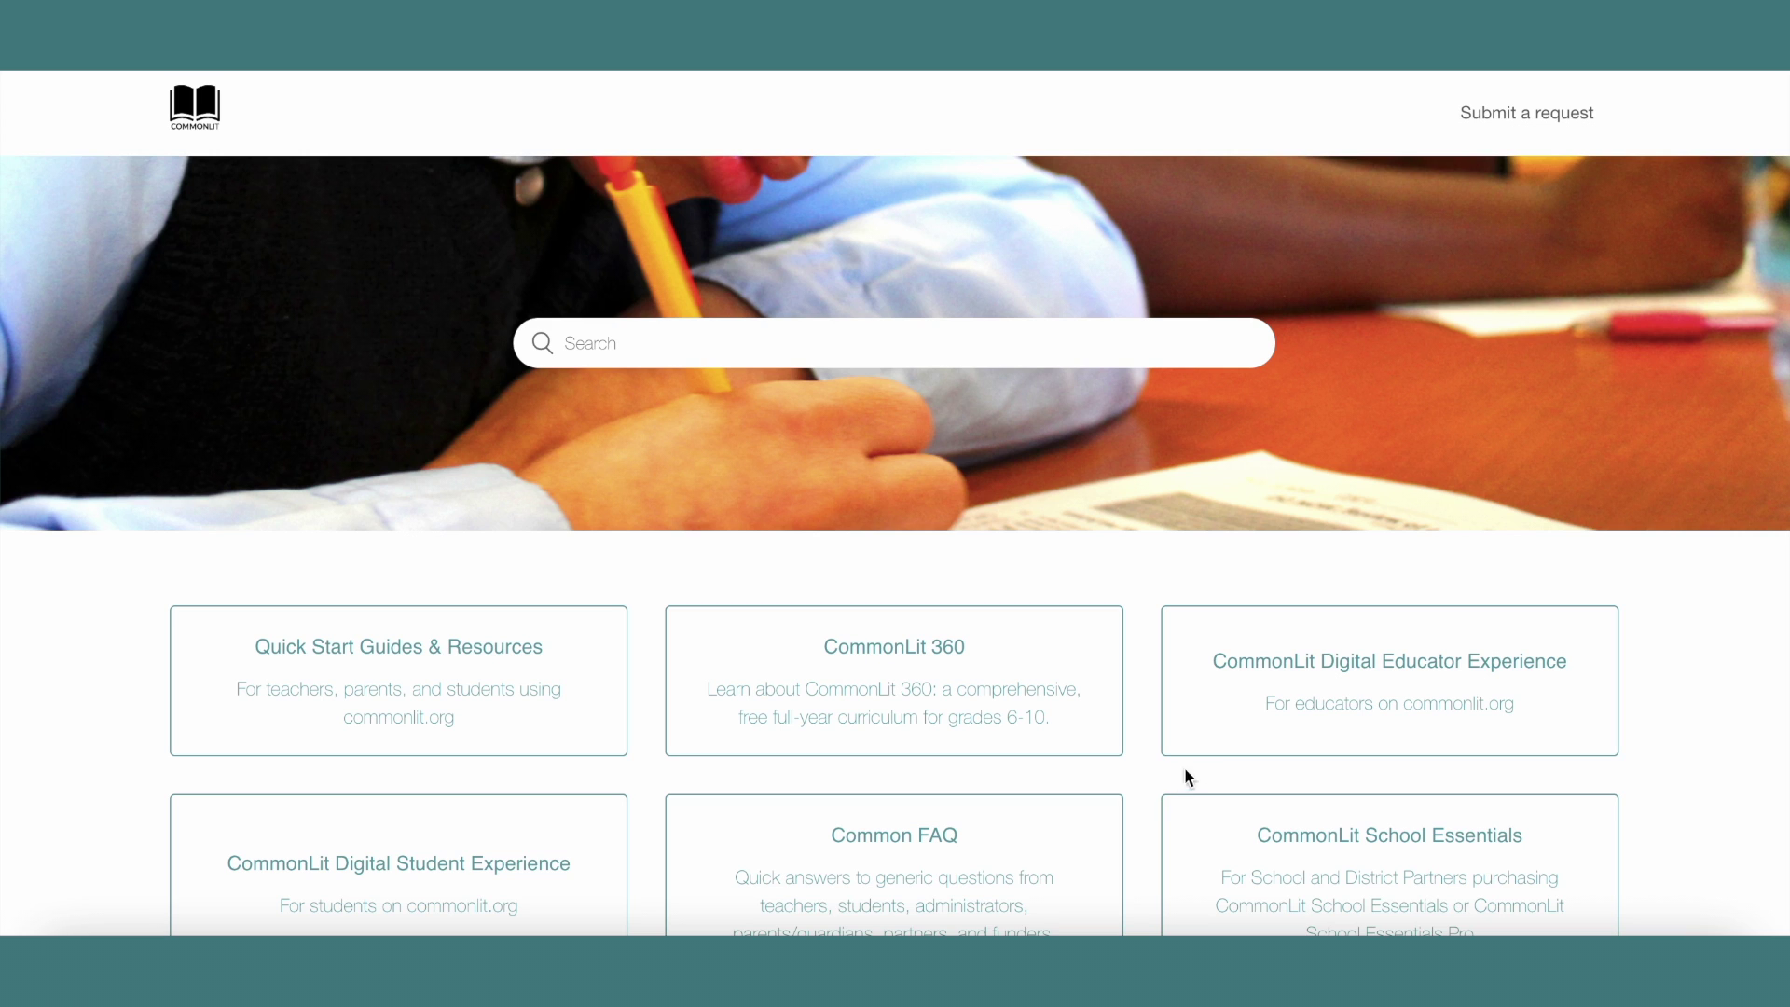
# - Go to Digital Educator Experience help and find the Create and Manage Classes section
pyautogui.click(1346, 667)
pyautogui.scroll(-3, 1739, 679)
pyautogui.scroll(-3, 1739, 679)
pyautogui.scroll(-2, 1739, 678)
pyautogui.scroll(-6, 1738, 673)
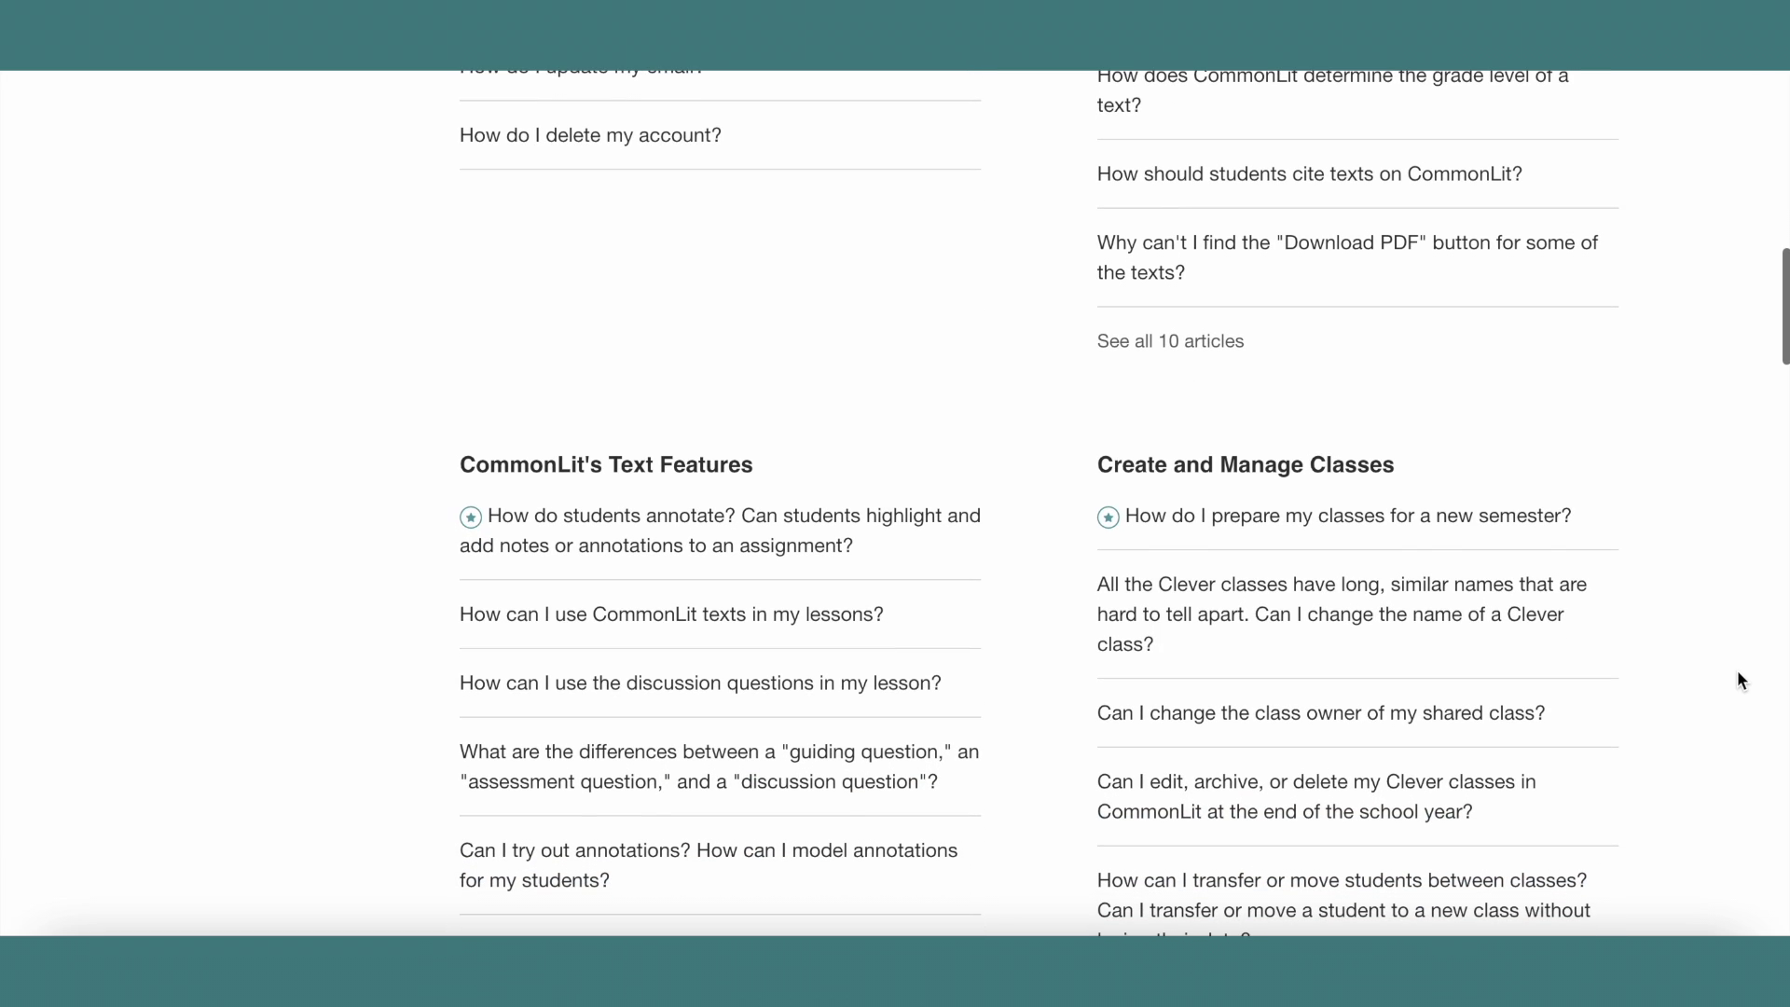
pyautogui.click(1368, 471)
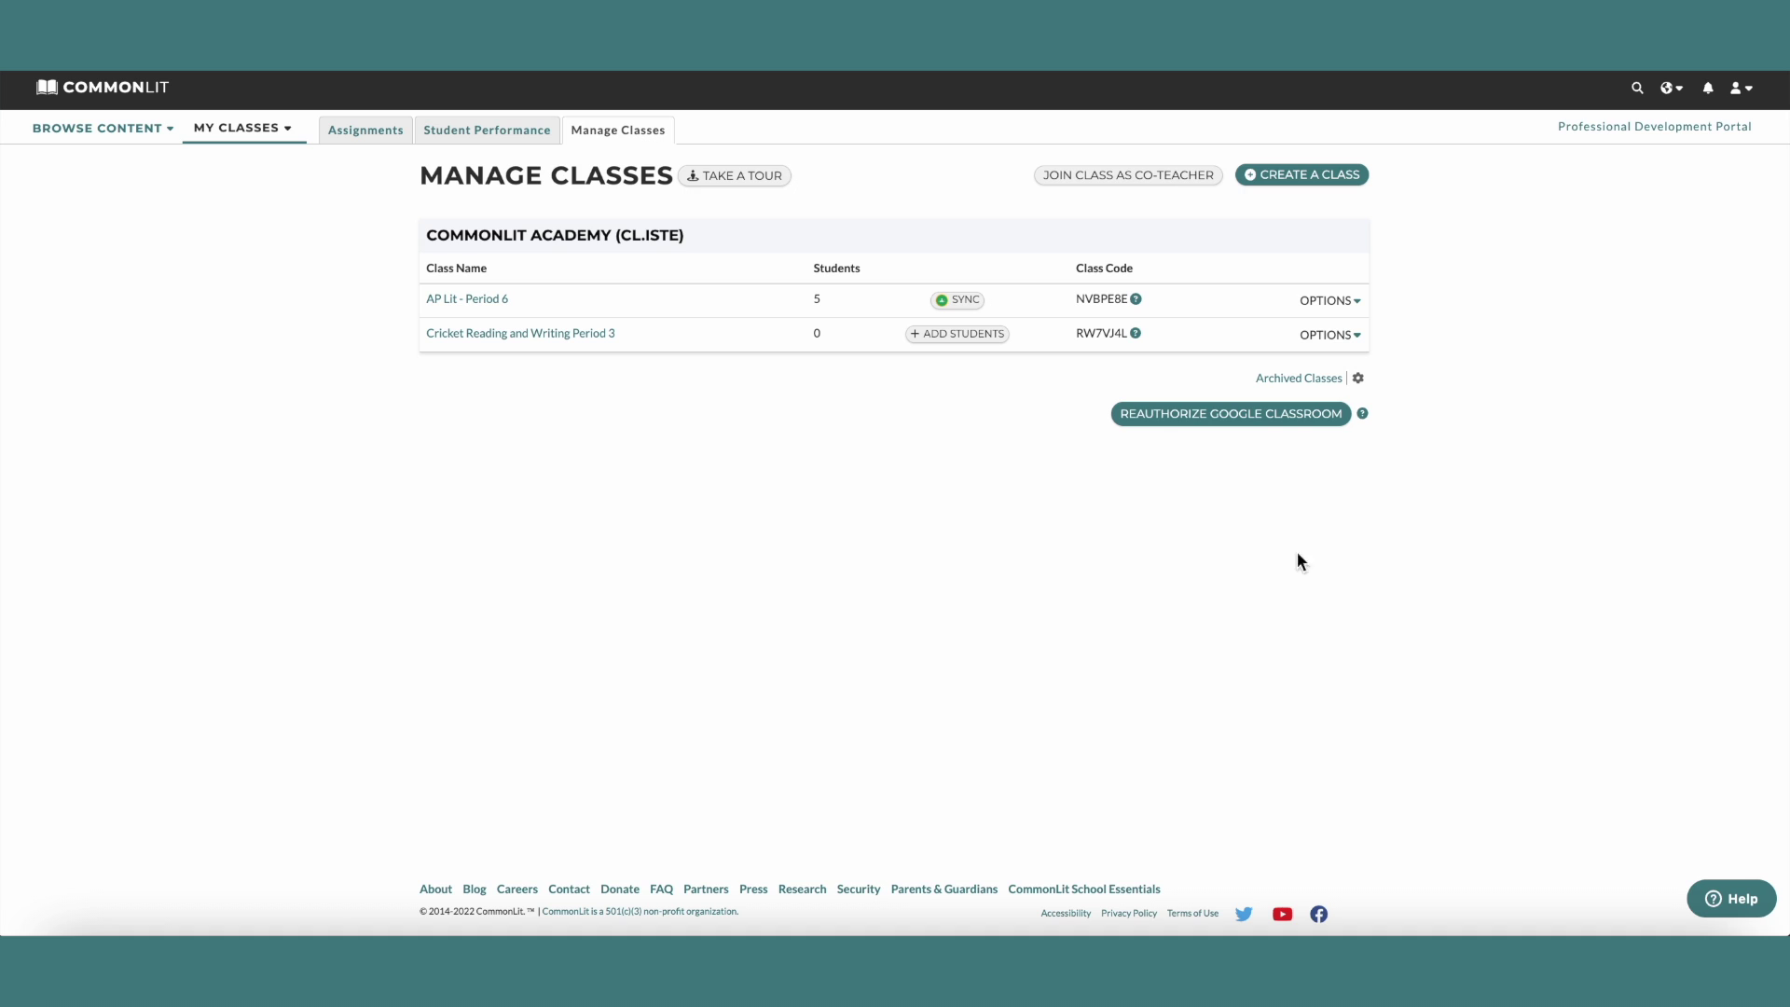
# - Open the help chat panel from the bottom-right Help button
pyautogui.click(1724, 893)
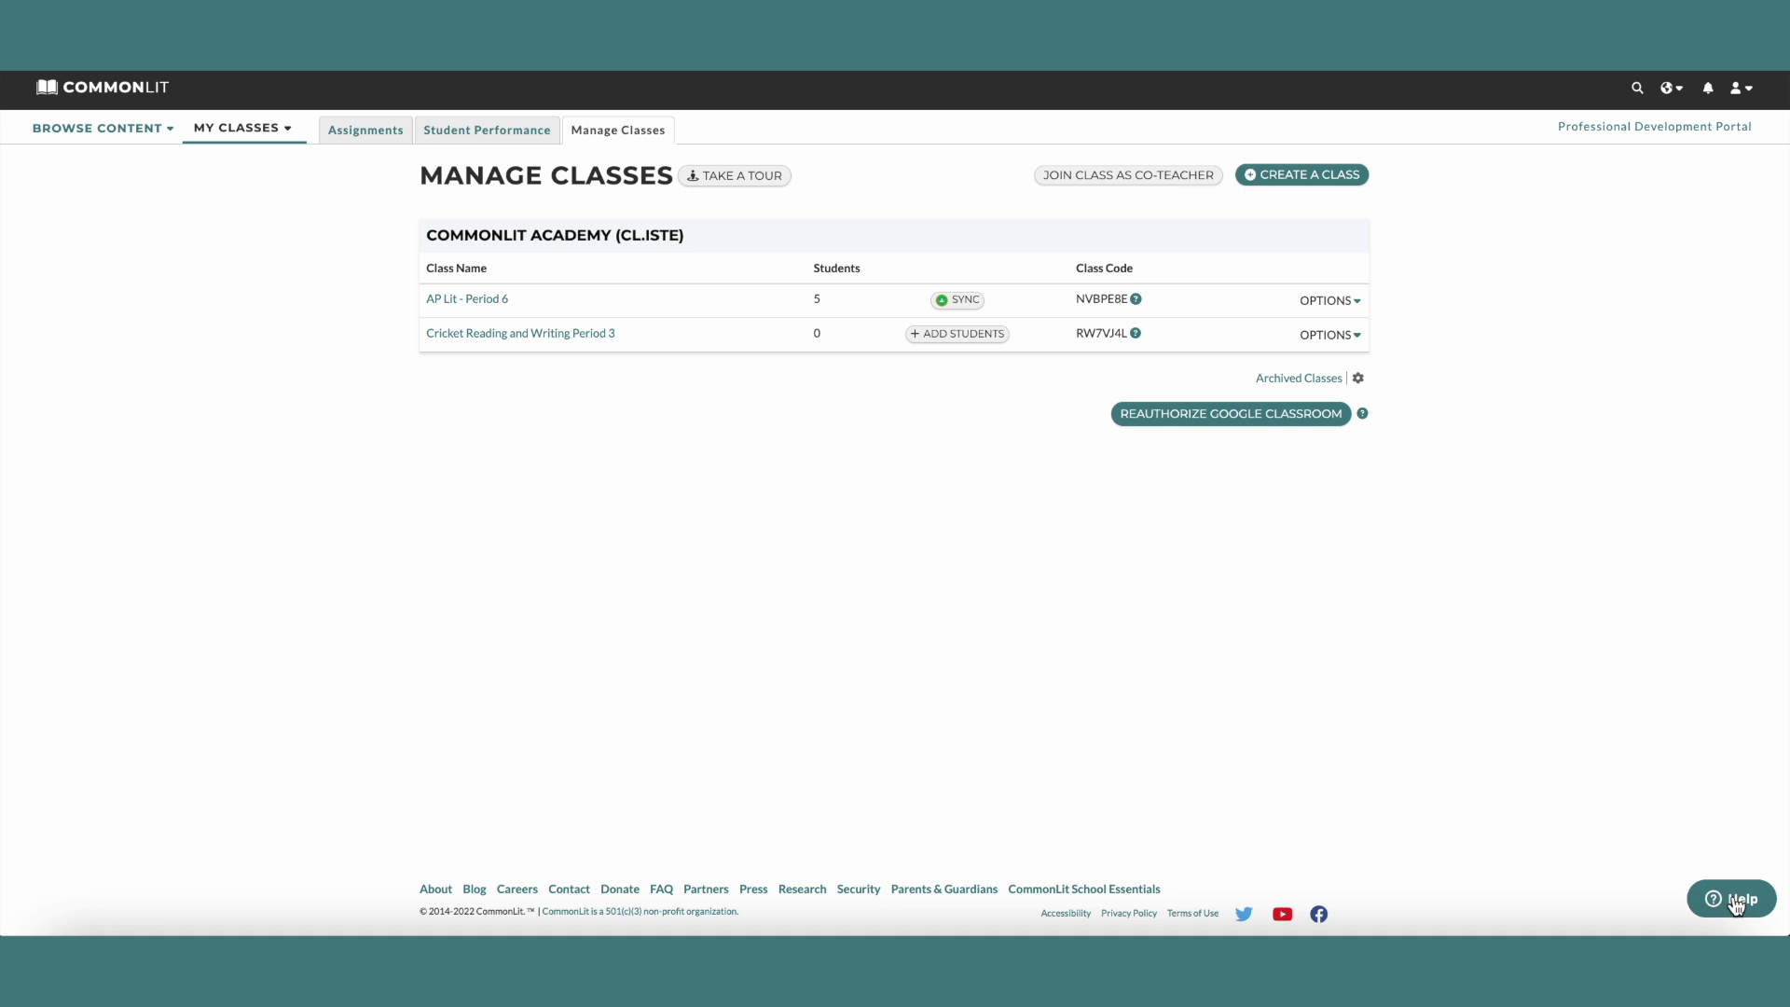